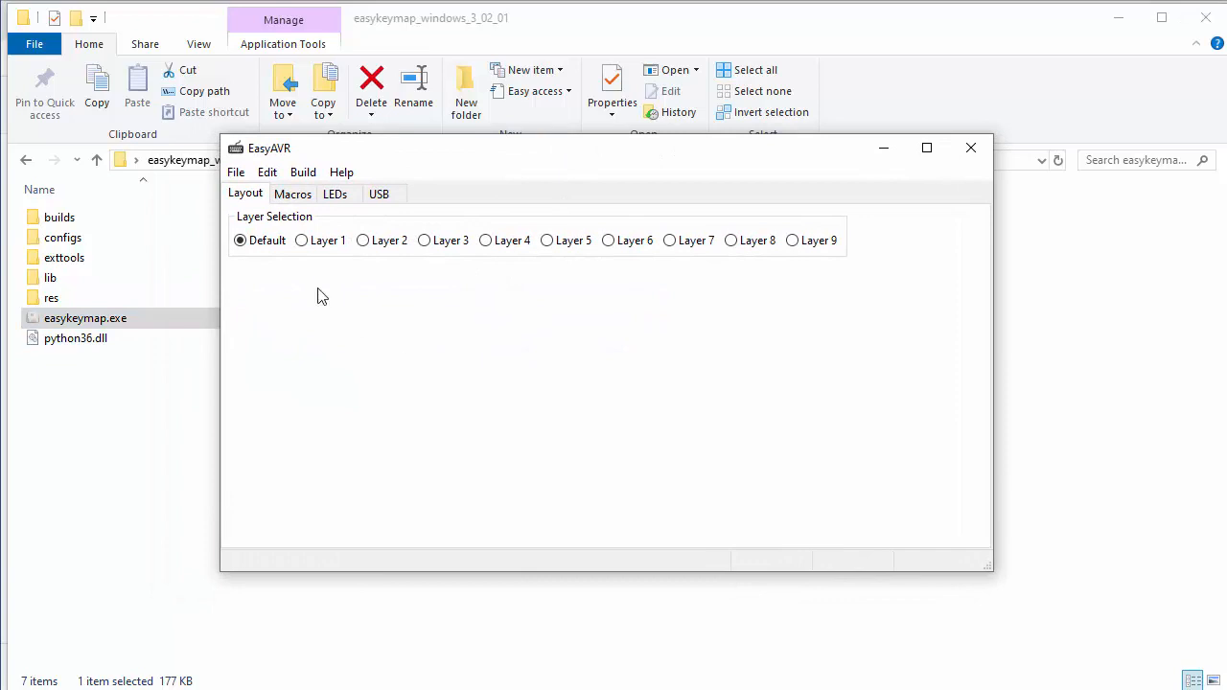
Step: Create a new keyboard layout for the Techkeys SixKeyBoard hardware with the <All Keys> layout customization
click(236, 172)
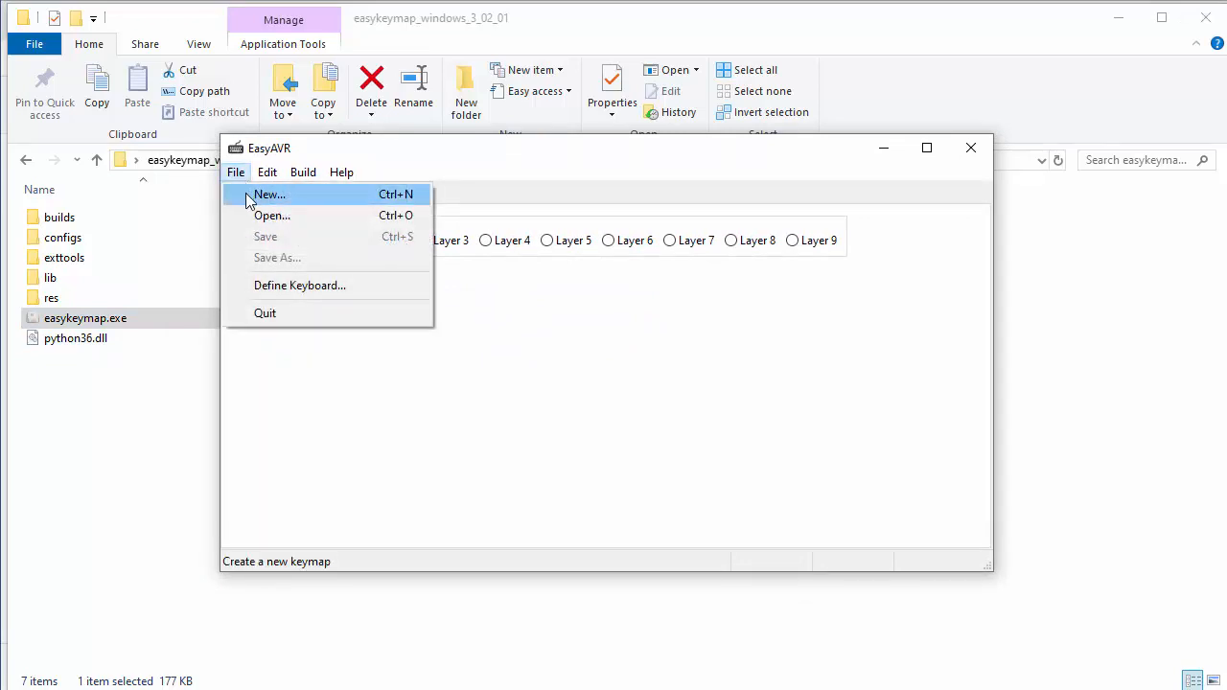
click(247, 194)
drag(461, 241, 461, 117)
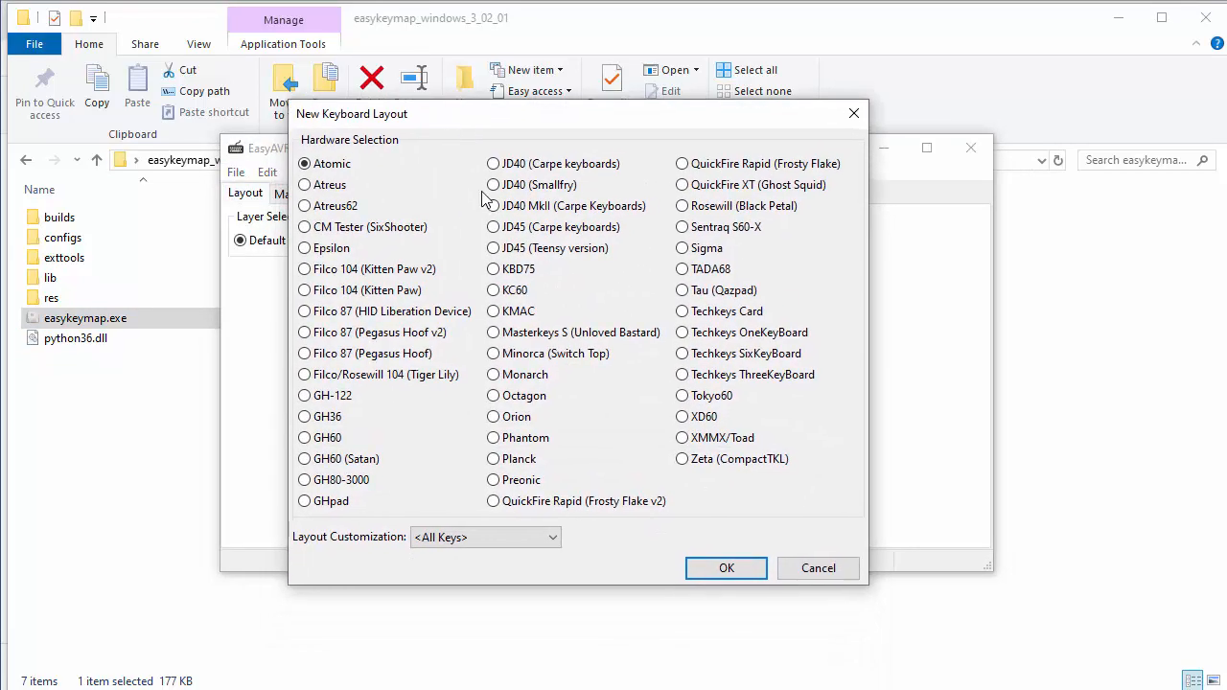
click(726, 332)
click(725, 357)
click(714, 568)
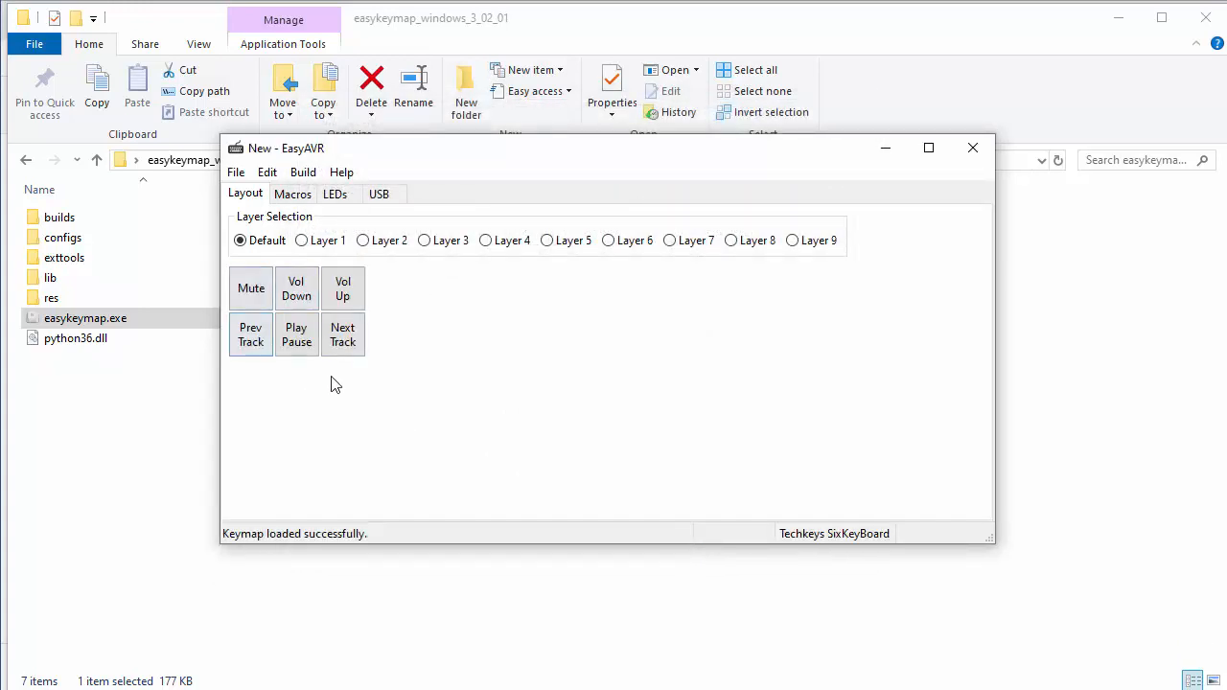
Step: Reassign the Vol Down key on the default layer to the Up arrow scancode
double_click(296, 299)
drag(349, 307, 426, 244)
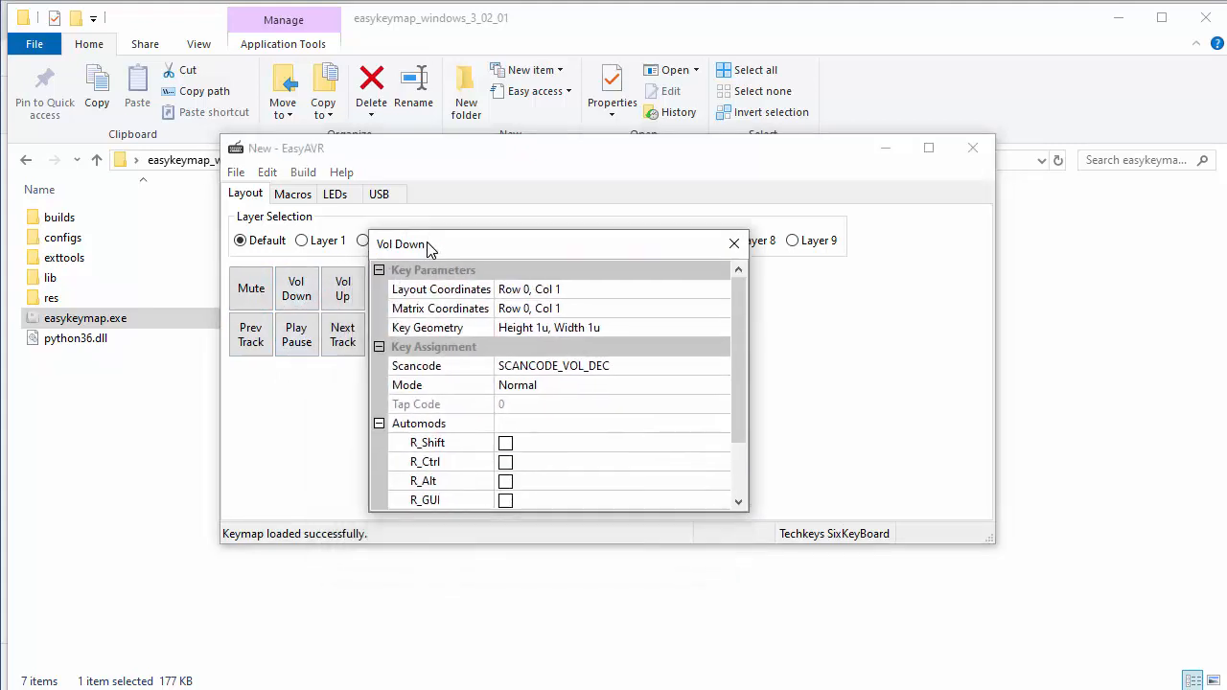
click(655, 371)
click(720, 365)
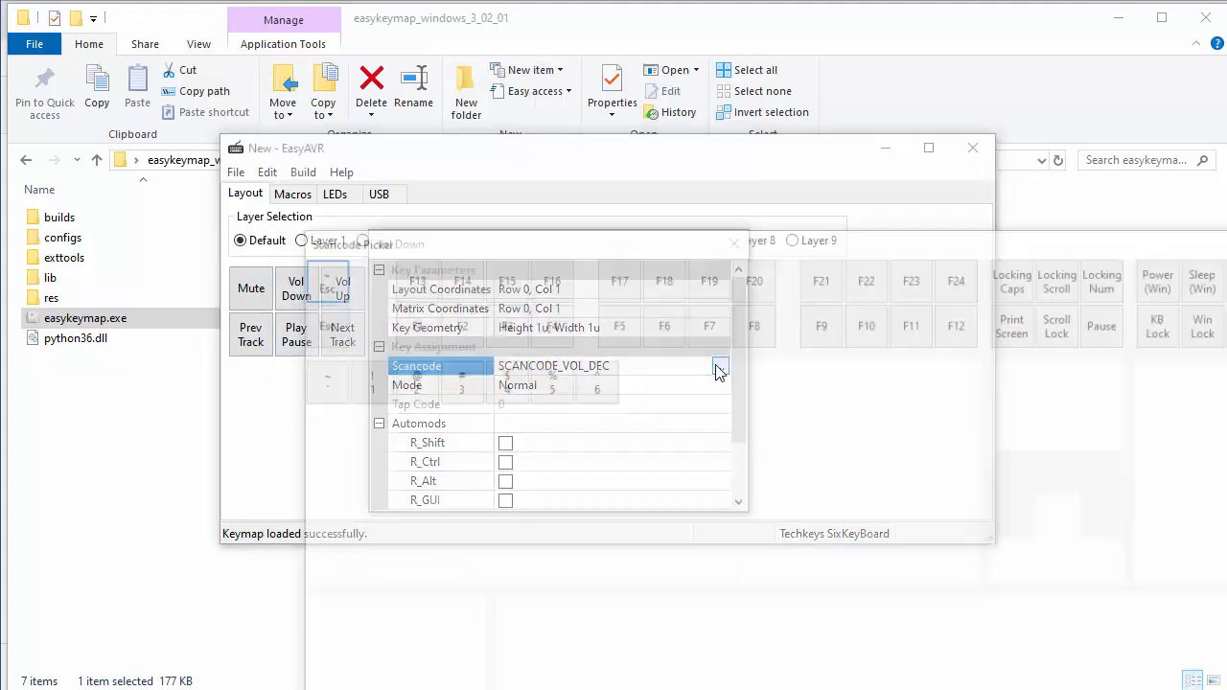
drag(710, 242, 553, 115)
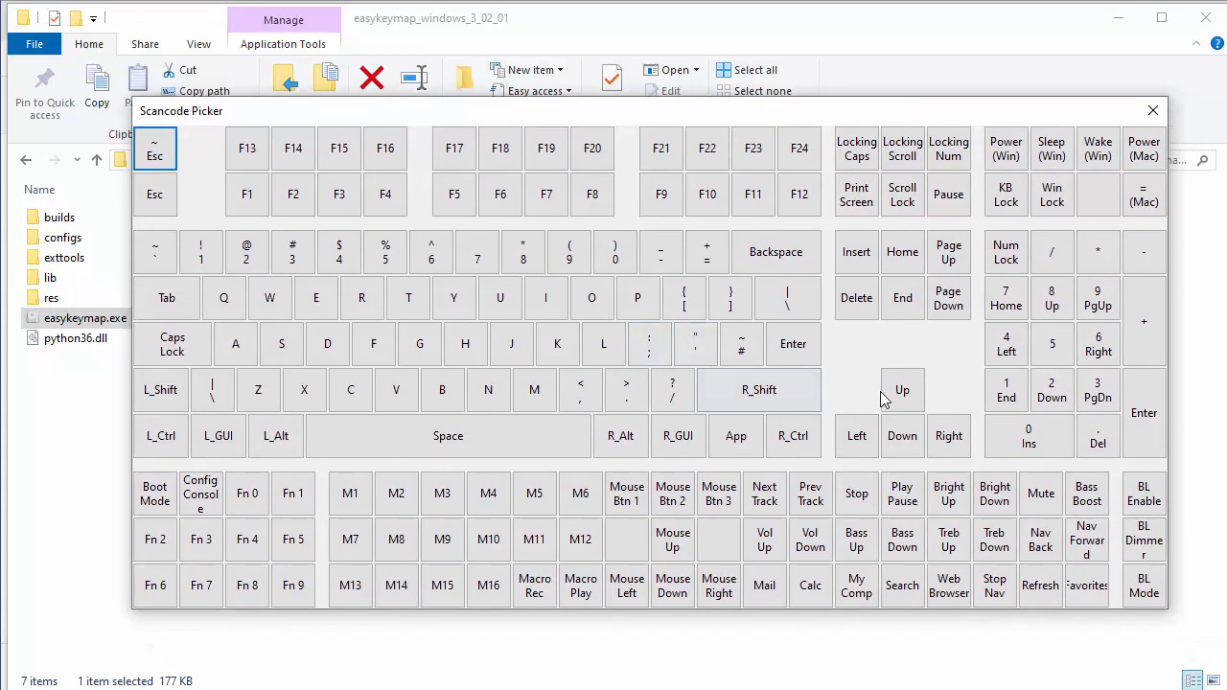
click(883, 395)
click(734, 243)
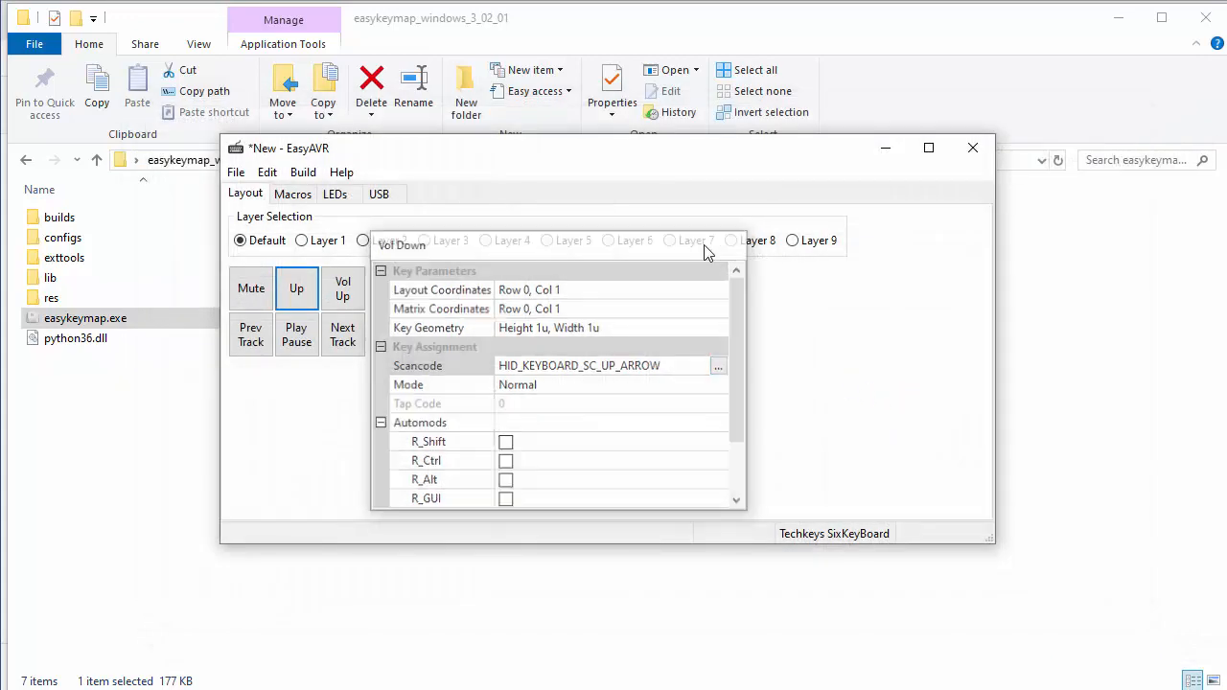
Step: Reassign the Play Pause key on the default layer to the Down arrow scancode
click(300, 347)
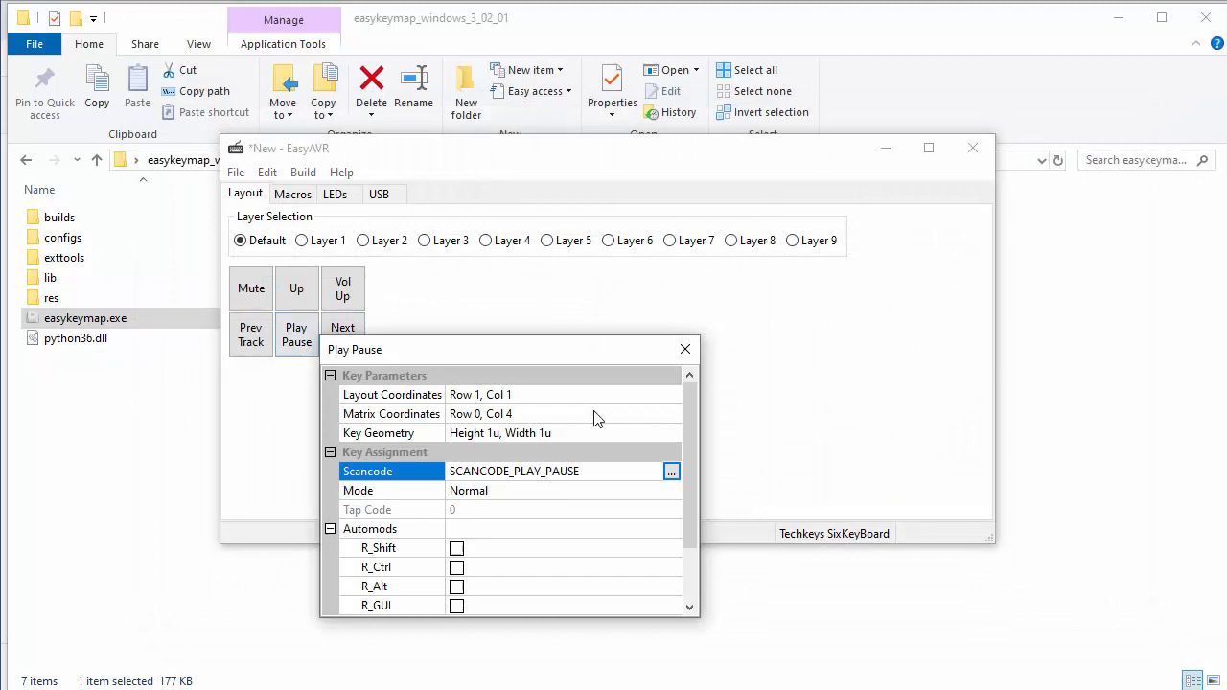
click(671, 471)
click(899, 446)
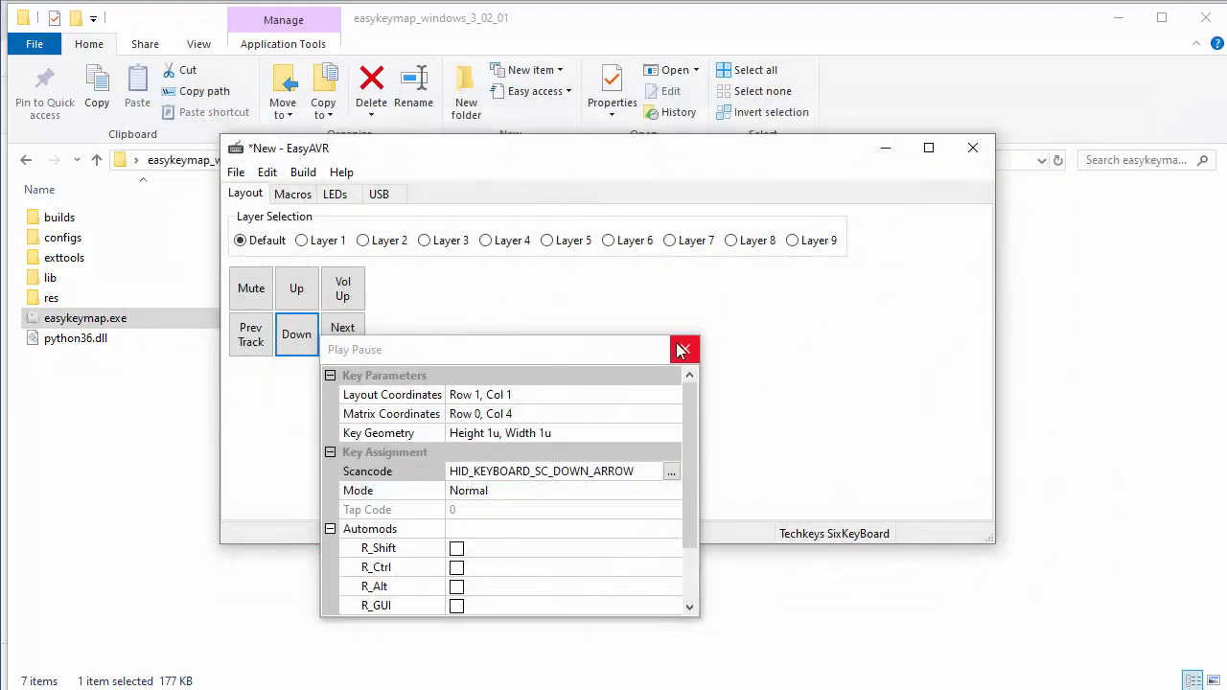
click(608, 345)
Step: Reassign the Prev Track key on the default layer to the Left arrow scancode
click(269, 351)
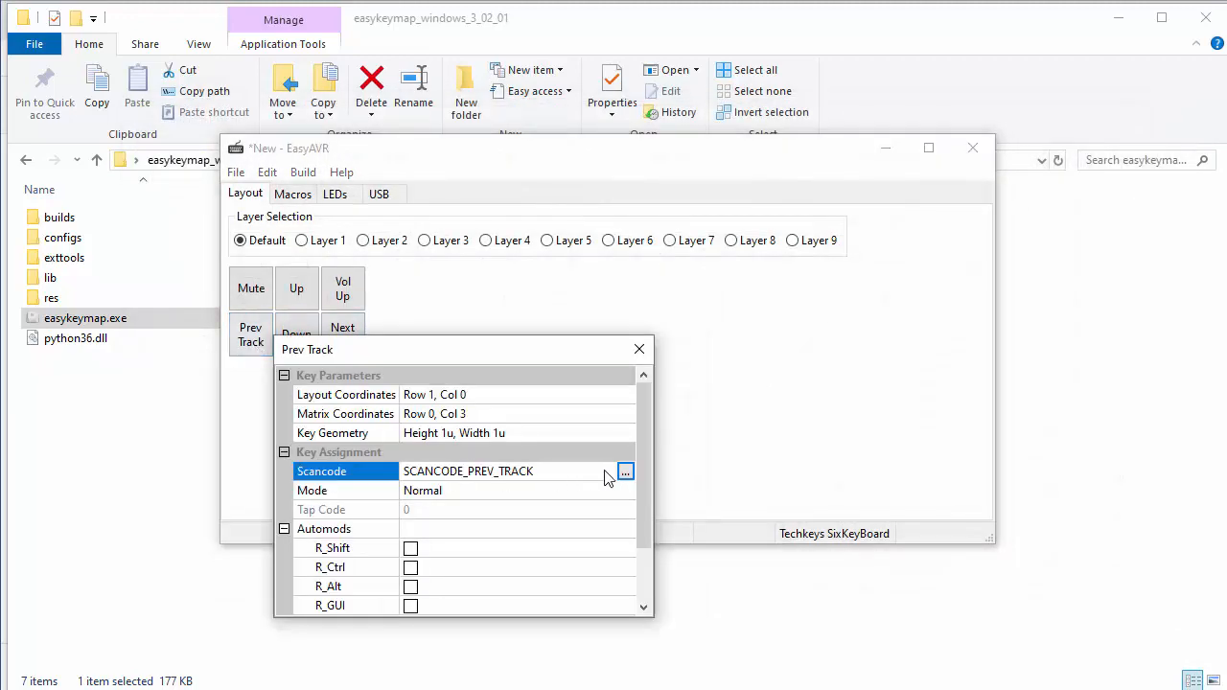
click(624, 471)
click(855, 437)
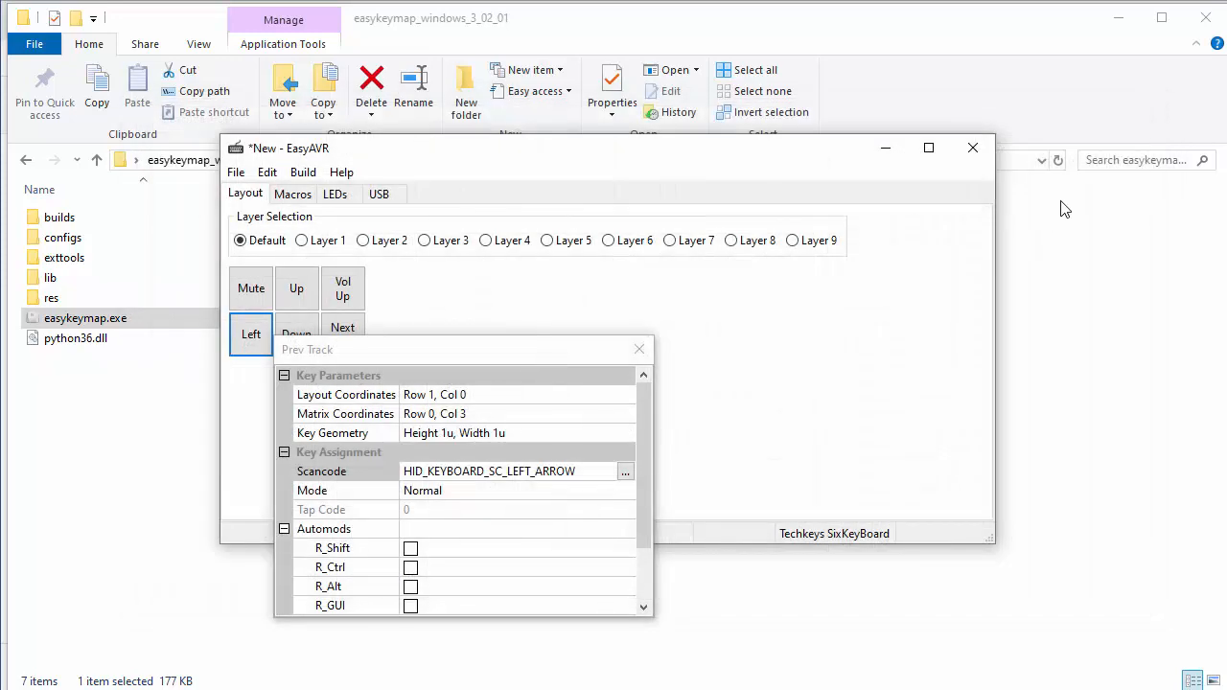
click(638, 351)
Step: Reassign the Next Track key on the default layer to the Right arrow scancode
click(342, 335)
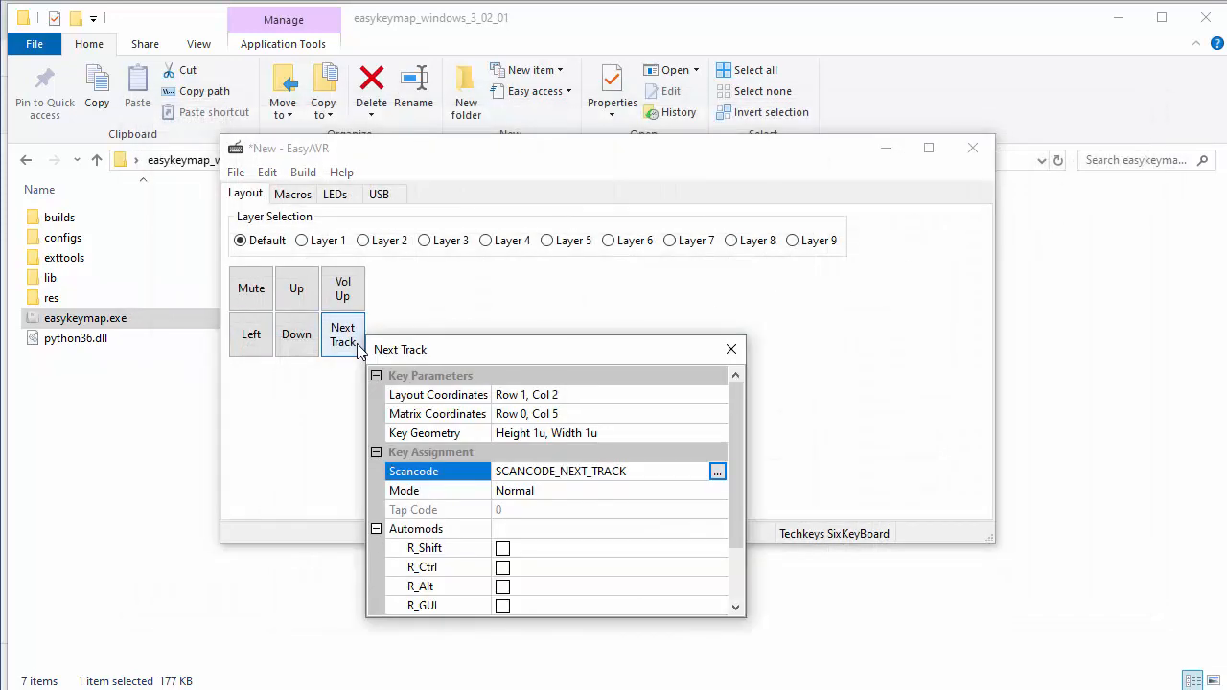
click(717, 472)
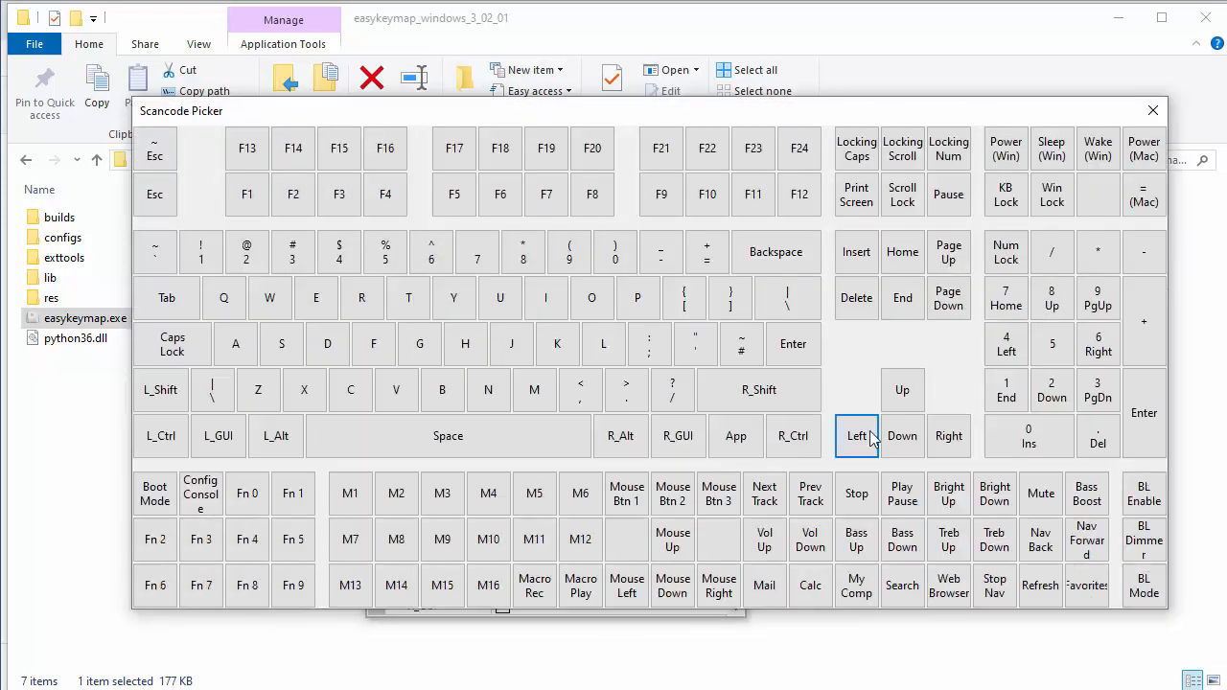
click(939, 439)
click(731, 349)
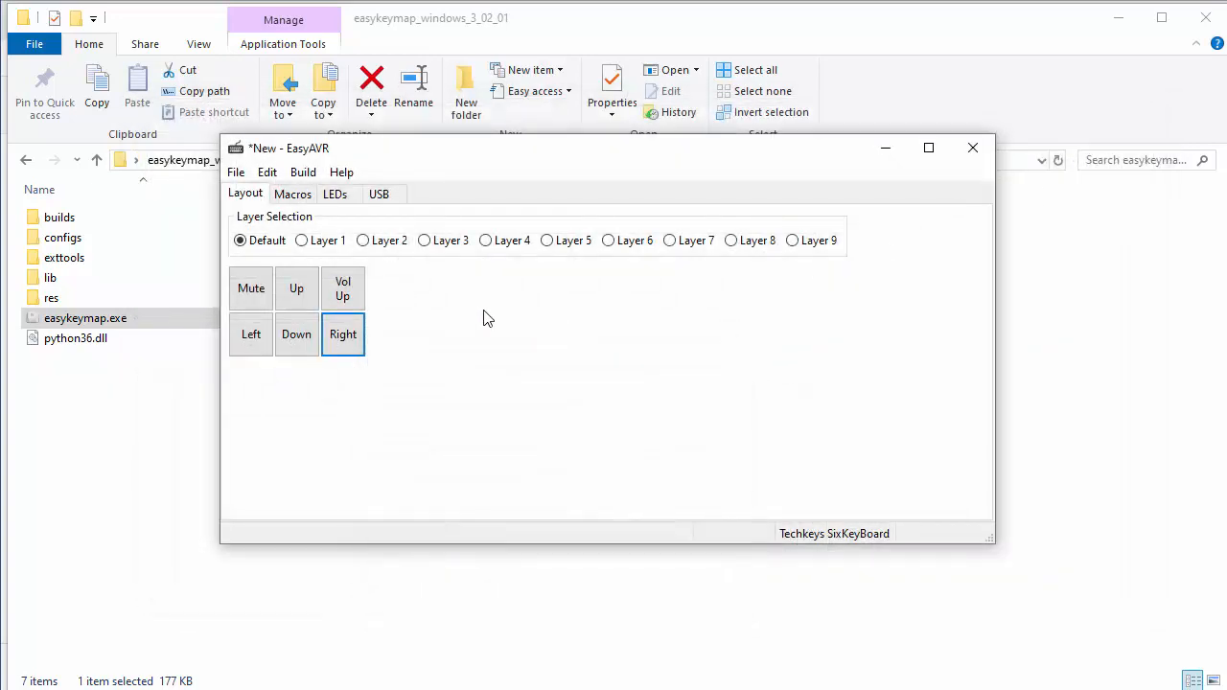
Step: Reassign the Mute key on the default layer to the plain Esc scancode
click(265, 301)
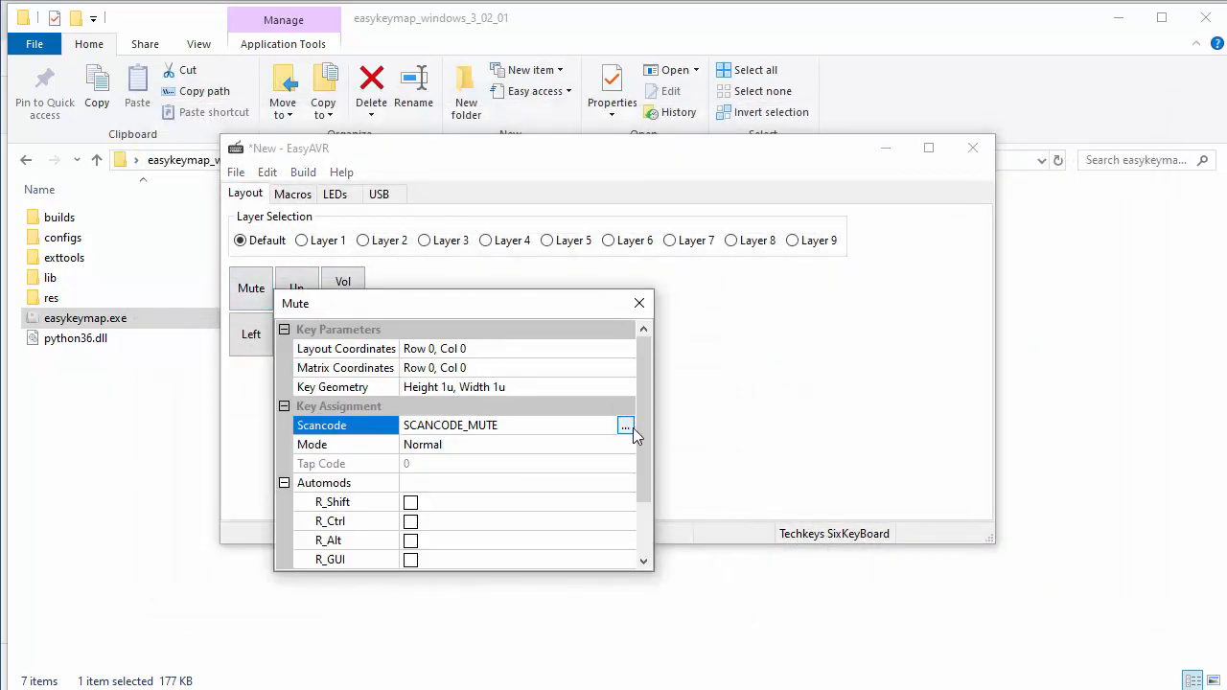
click(625, 424)
click(165, 213)
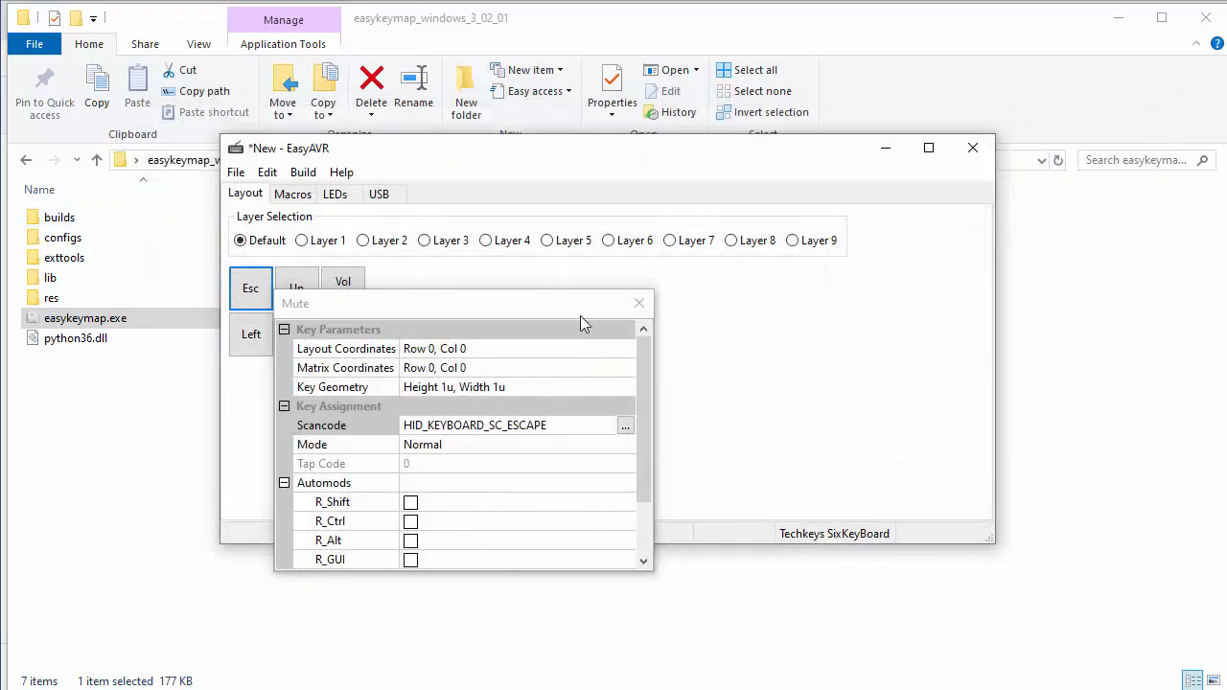
click(635, 301)
Step: Reassign the Vol Up key on the default layer to the Delete scancode
click(345, 290)
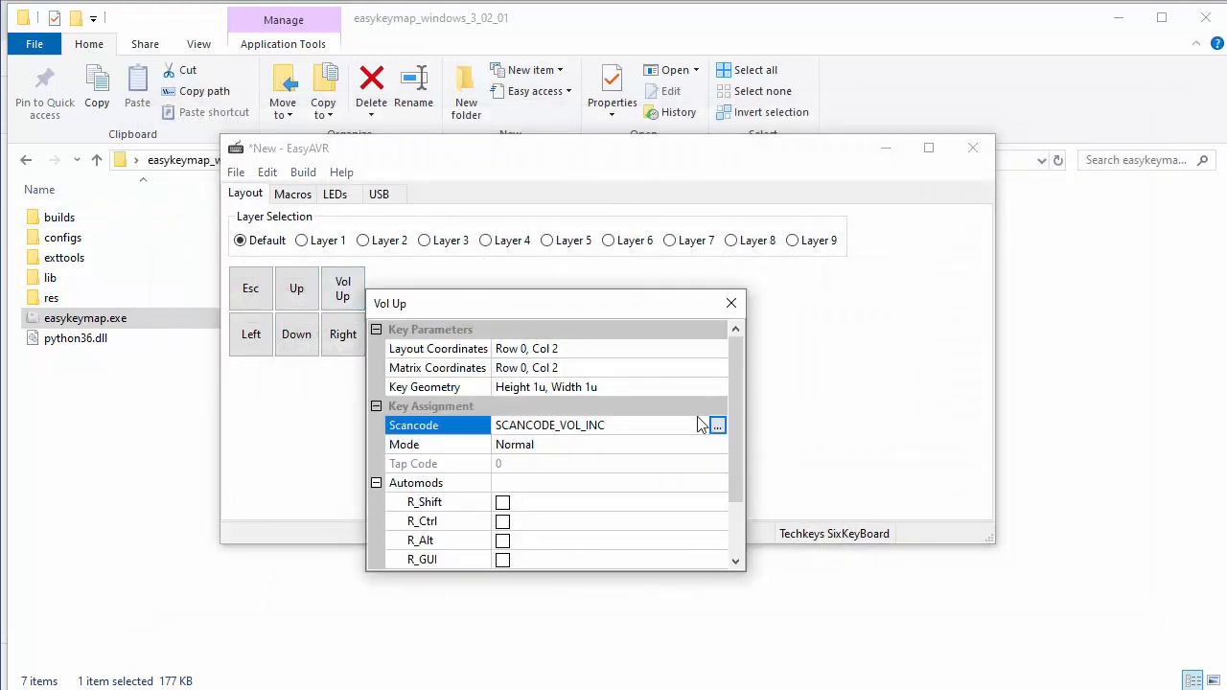
click(716, 425)
click(857, 299)
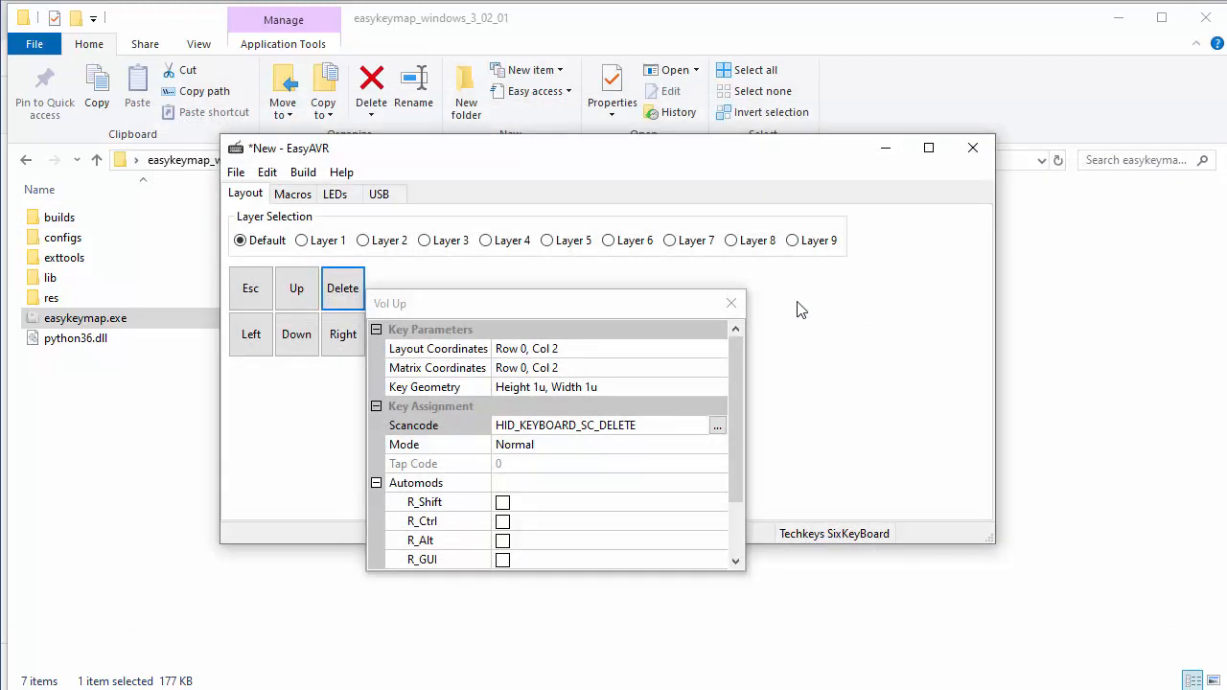
click(729, 303)
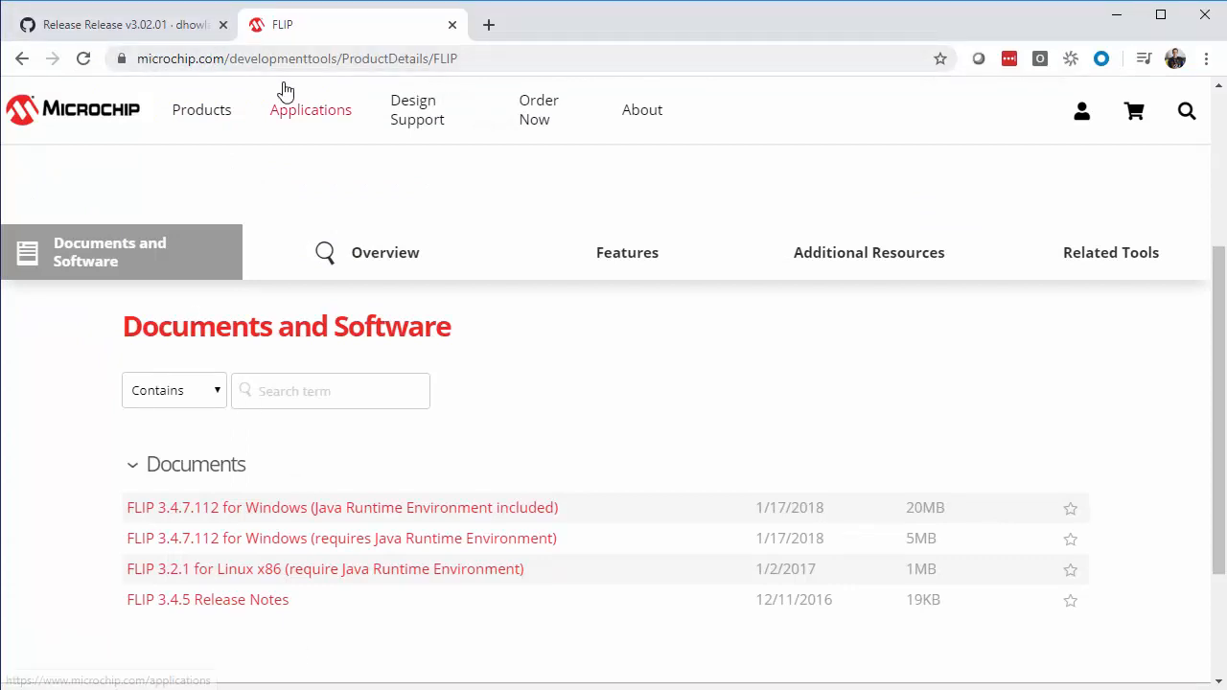
Step: Download FLIP 3.4.7.112 for Windows (requires Java Runtime Environment) and install it, accepting the license and default folders
click(375, 543)
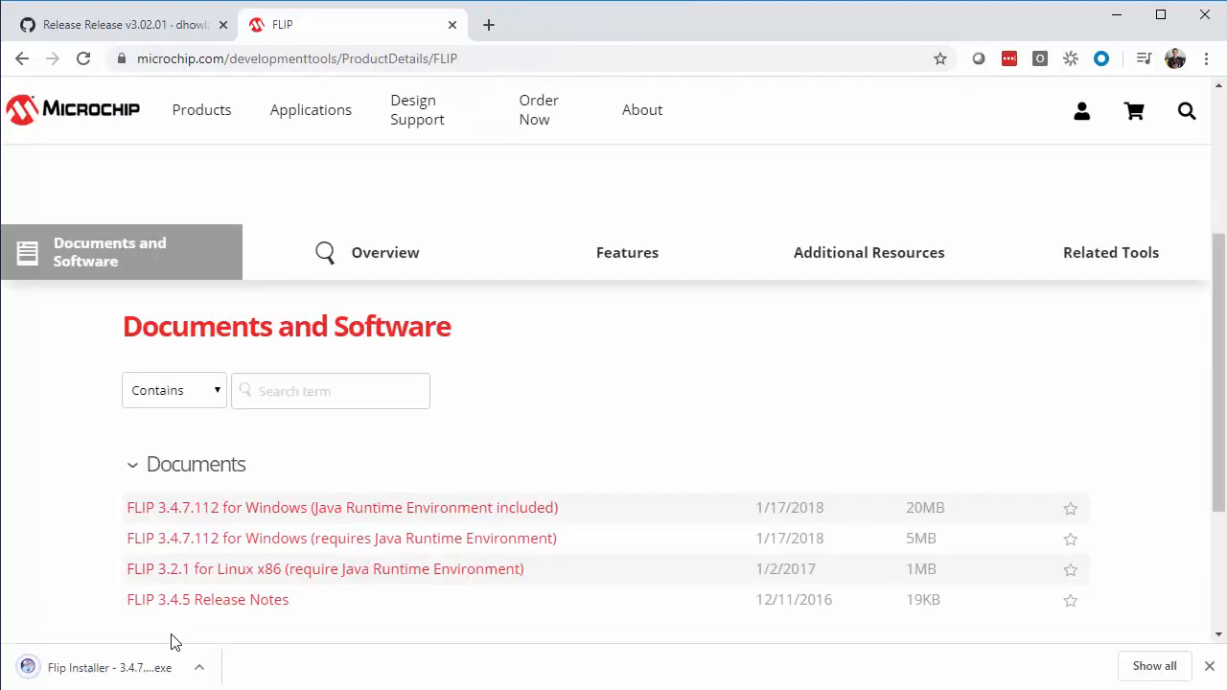
click(121, 671)
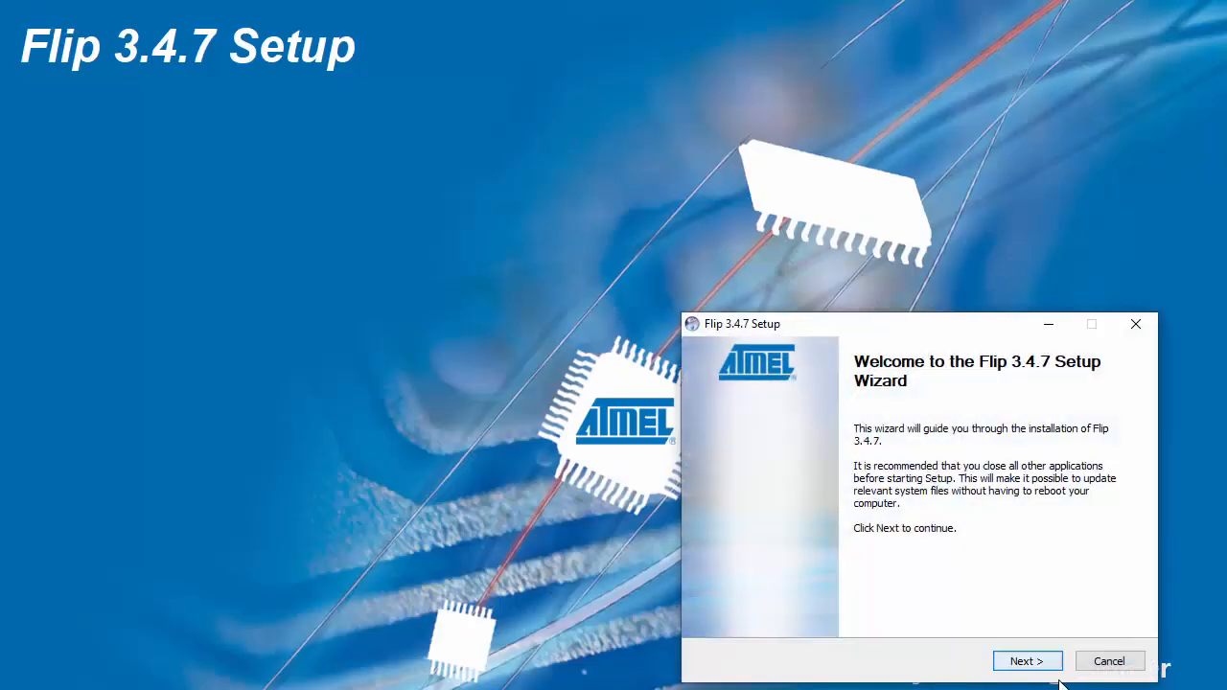
click(1024, 662)
click(832, 618)
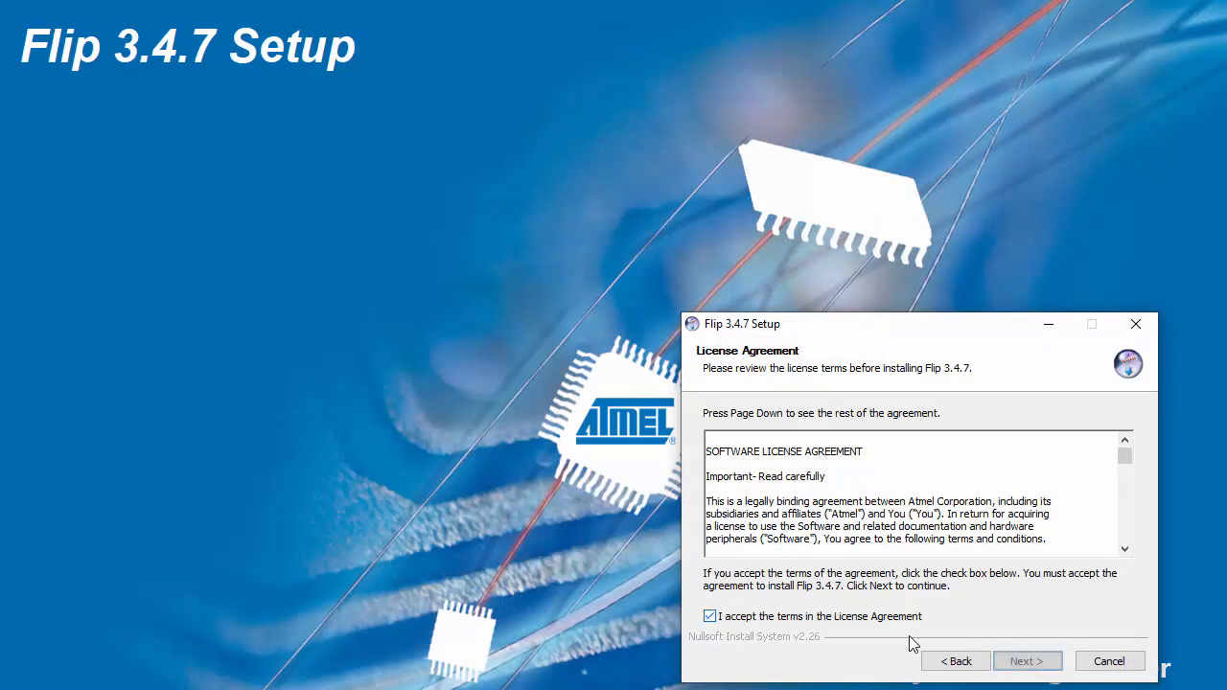
click(1026, 662)
click(1025, 661)
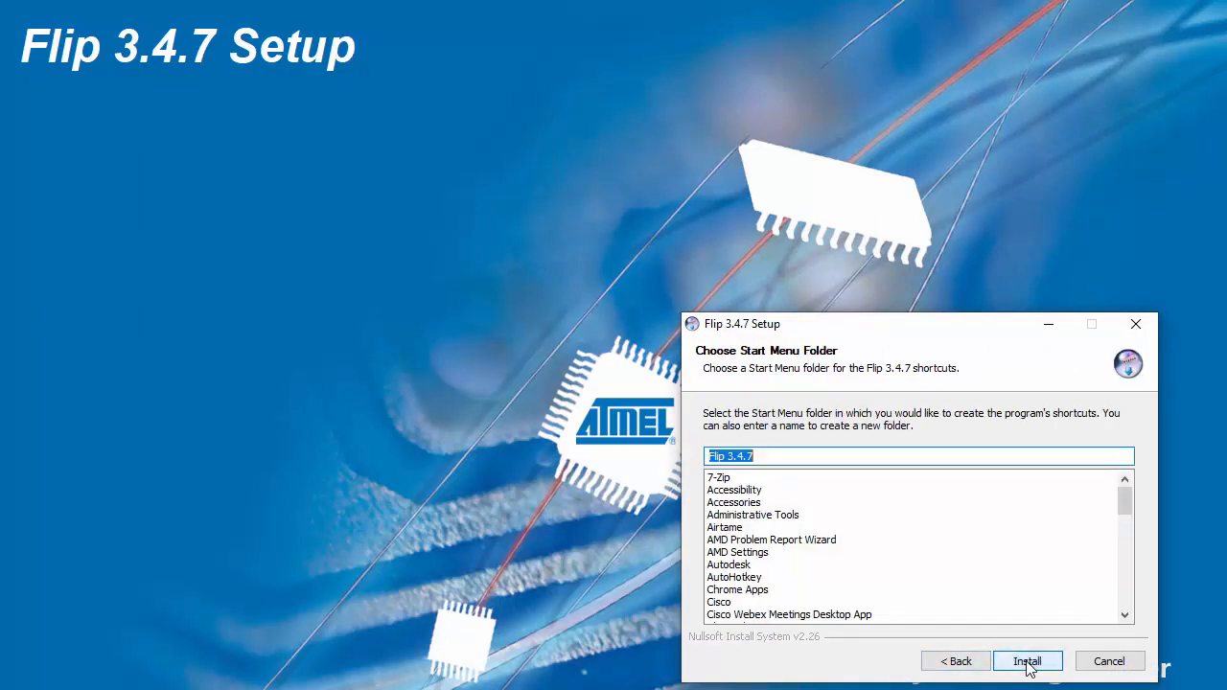
click(1027, 662)
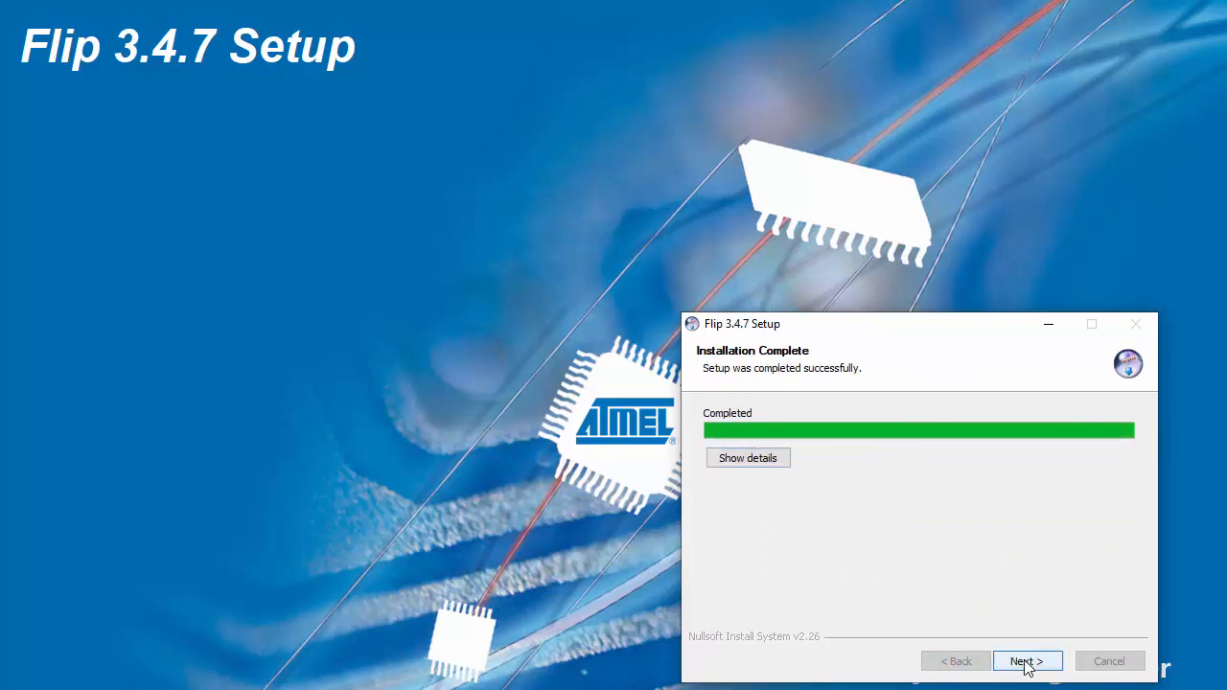
Step: Finish the Flip 3.4.7 setup wizard with the desktop shortcut and Show Readme options turned off
click(1025, 661)
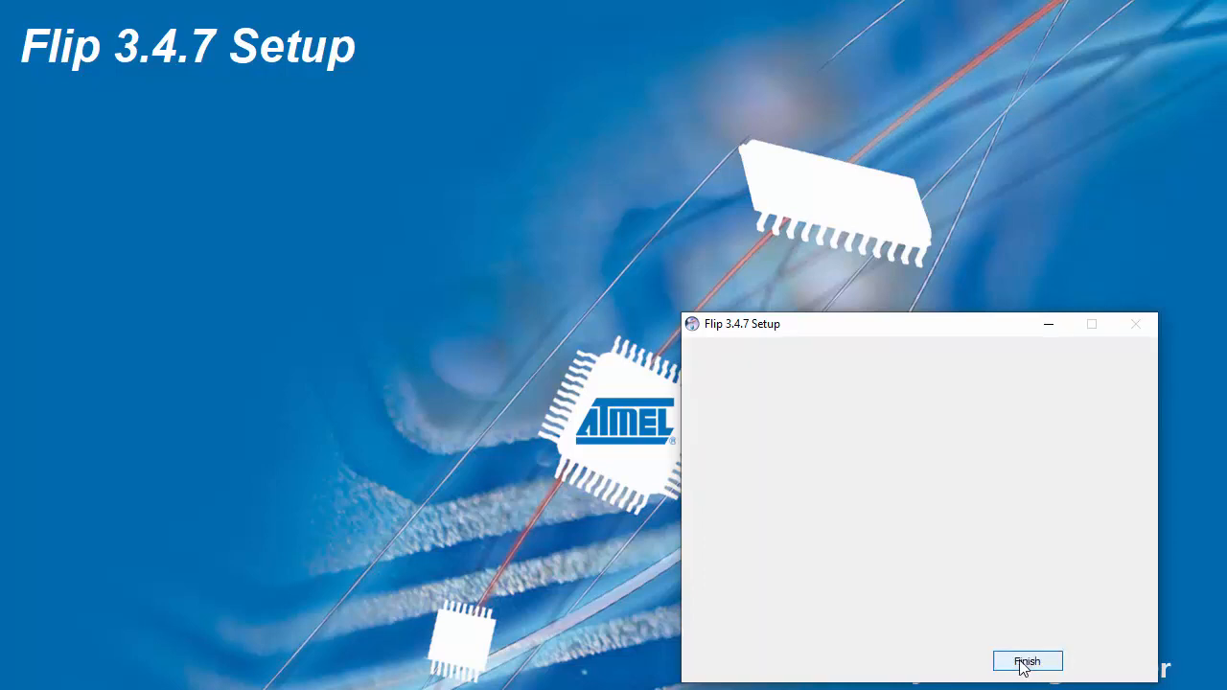
click(919, 485)
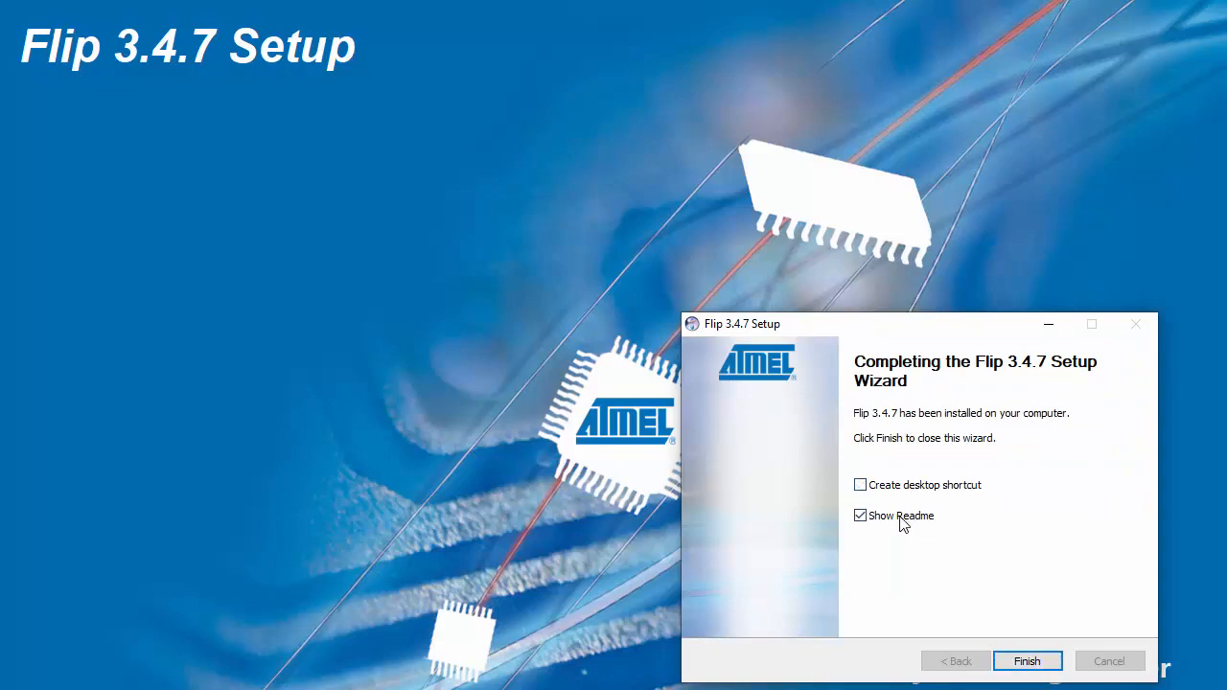
click(904, 519)
click(1024, 662)
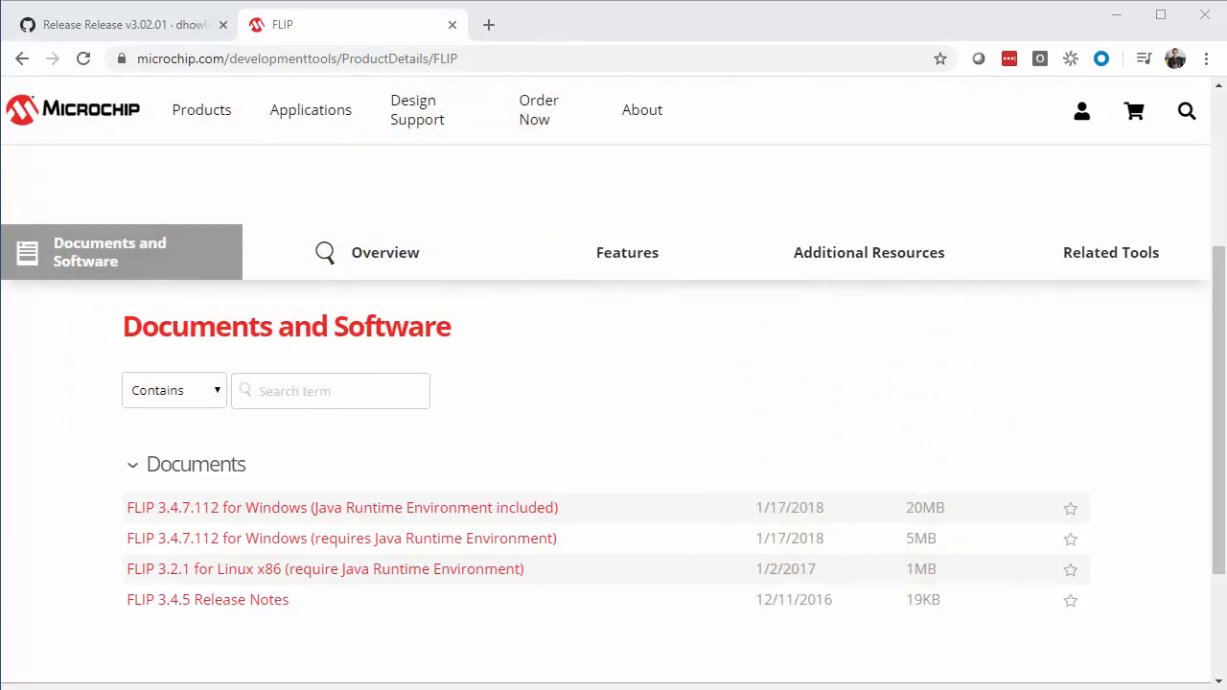
Step: Switch to Device Manager and start a driver update for the Unknown device under Other devices, choosing driver software from the computer
key(alt+Tab)
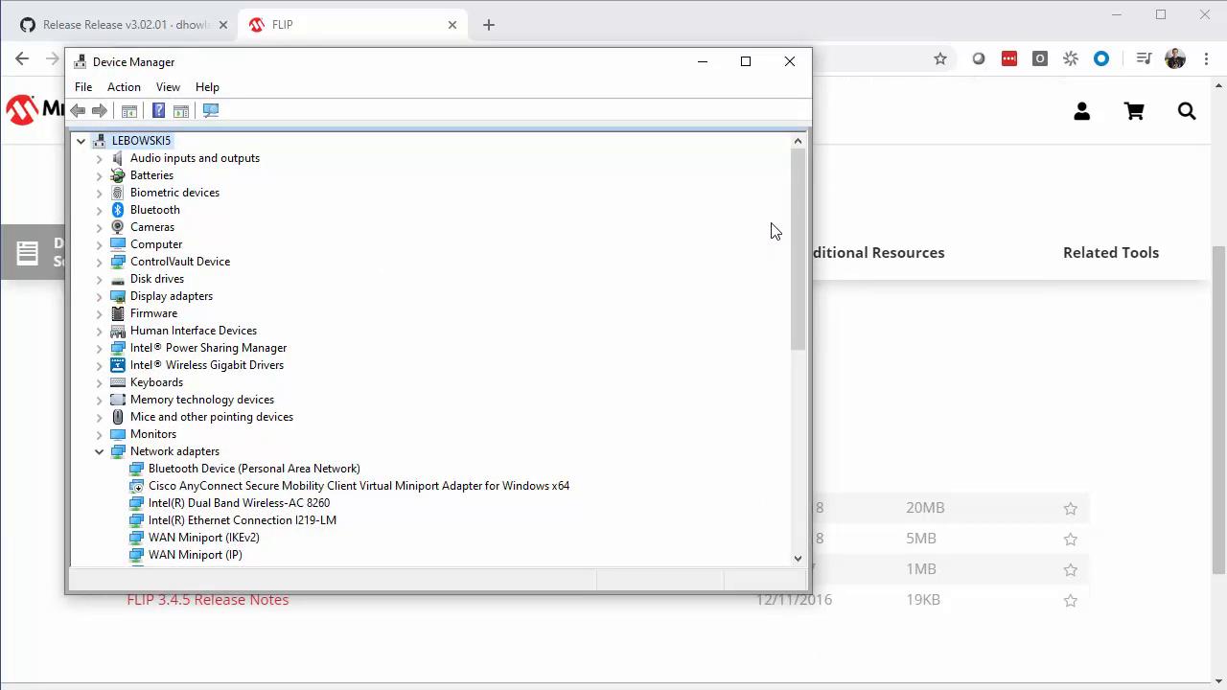
drag(797, 244, 805, 374)
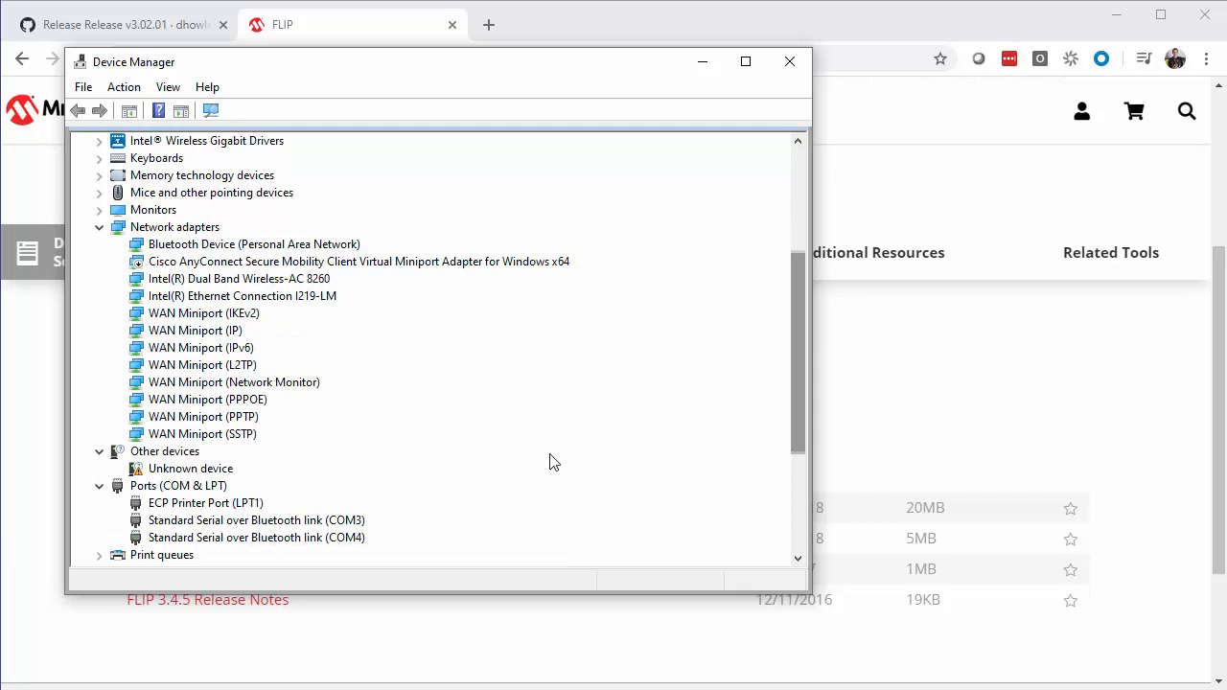
click(218, 474)
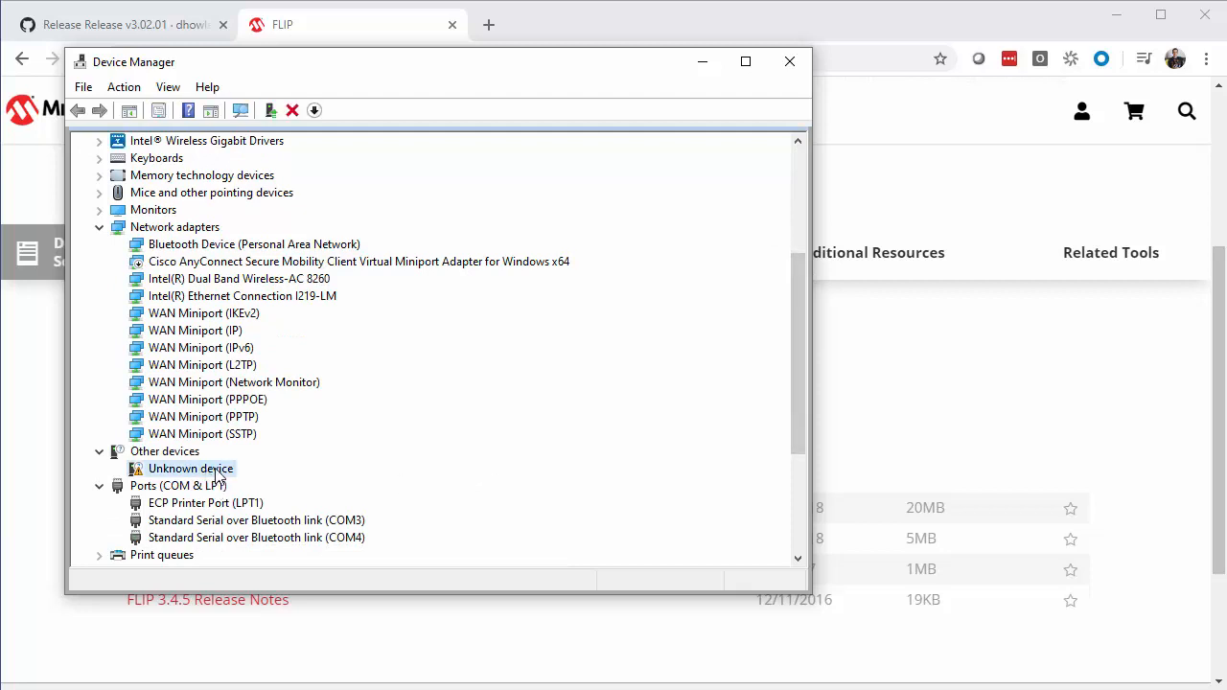
right_click(218, 474)
click(281, 482)
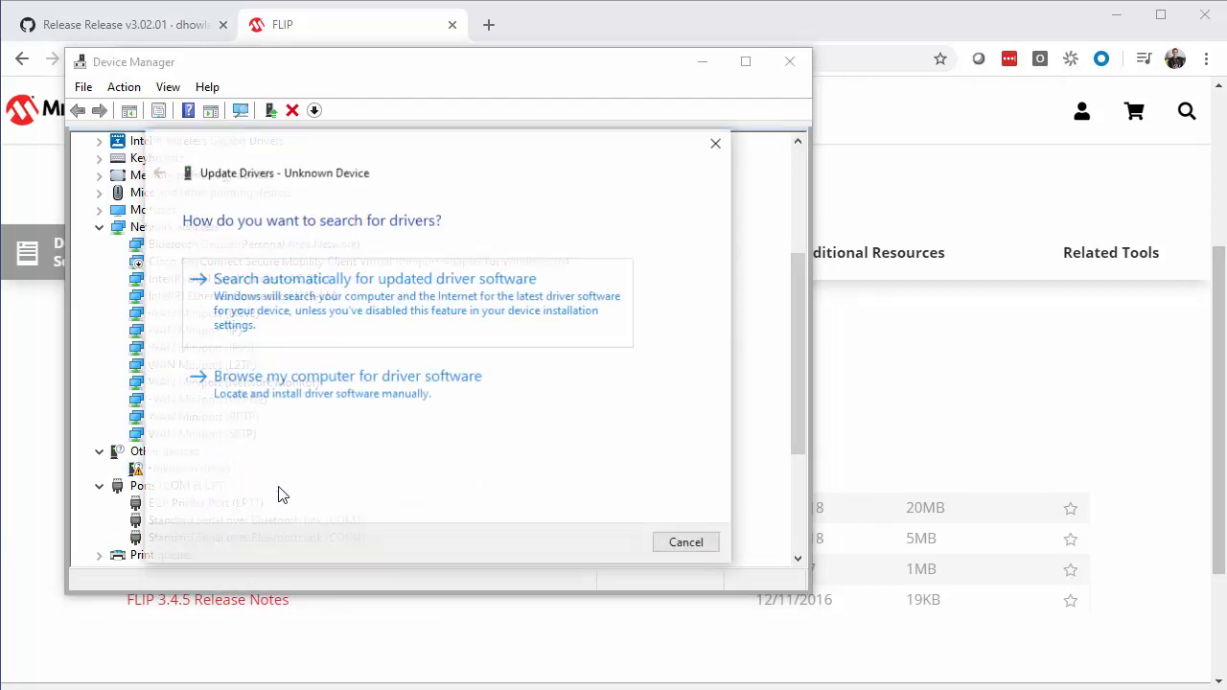
click(349, 400)
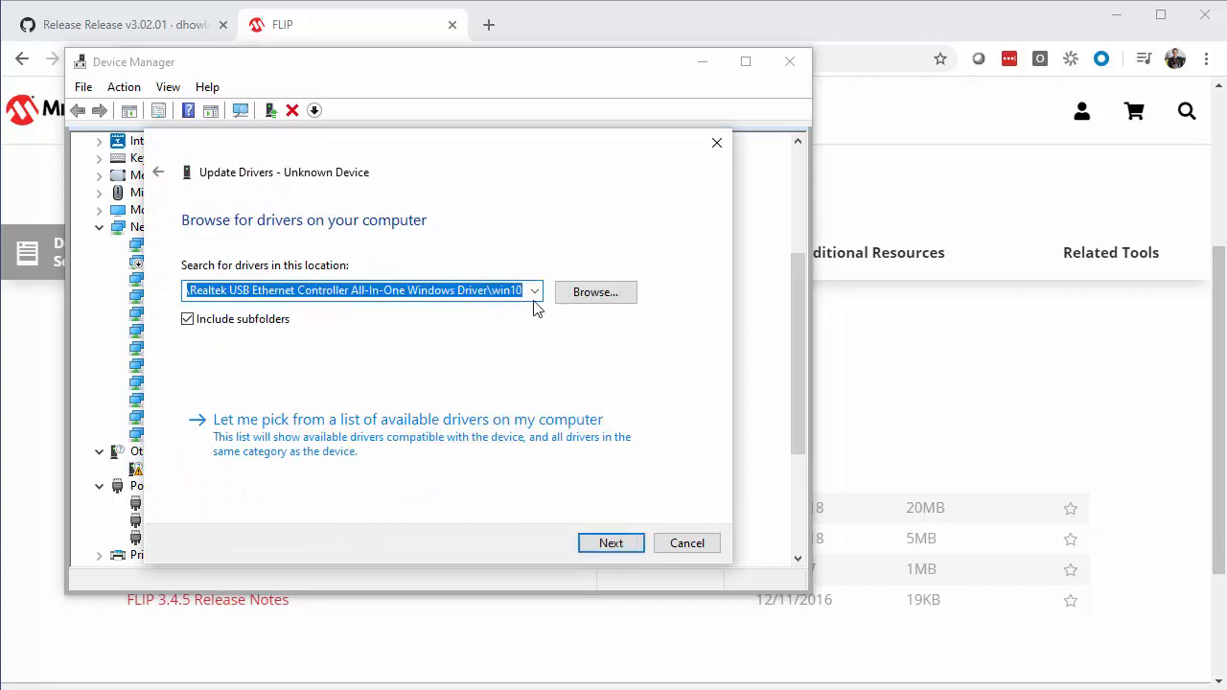
Step: Choose the usb folder under Program Files (x86)\Atmel\Flip 3.4.7 as the driver search location
click(585, 293)
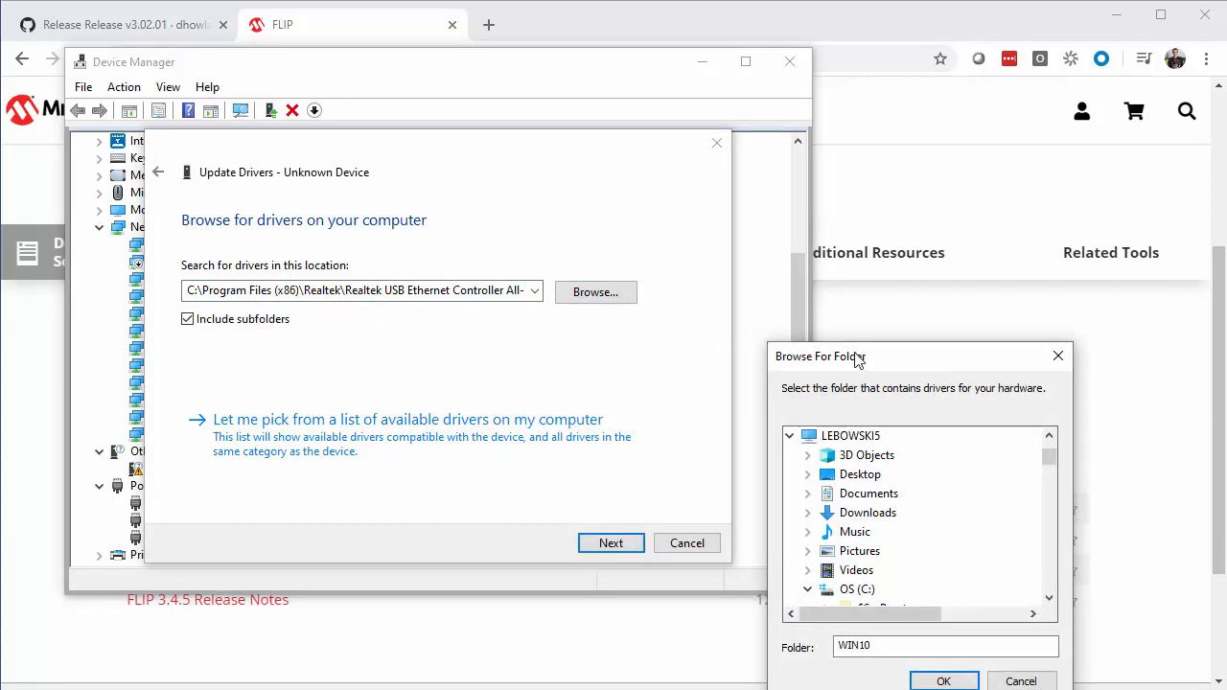
drag(856, 356, 764, 230)
click(956, 403)
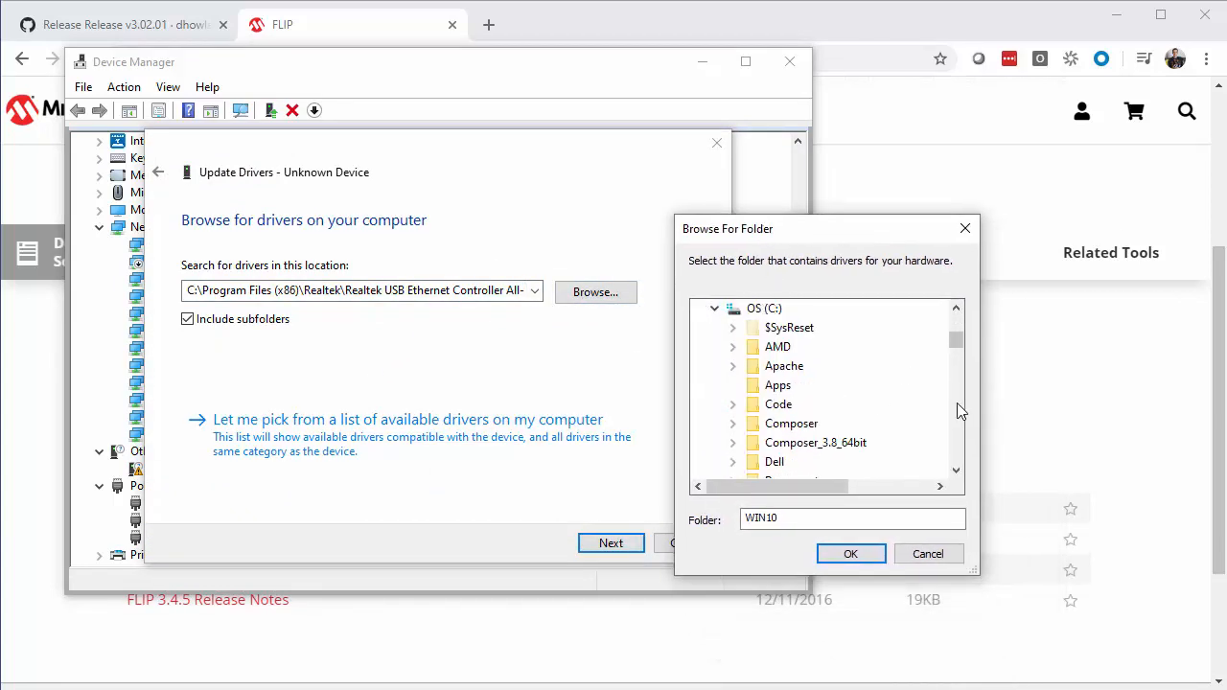
click(956, 404)
click(956, 405)
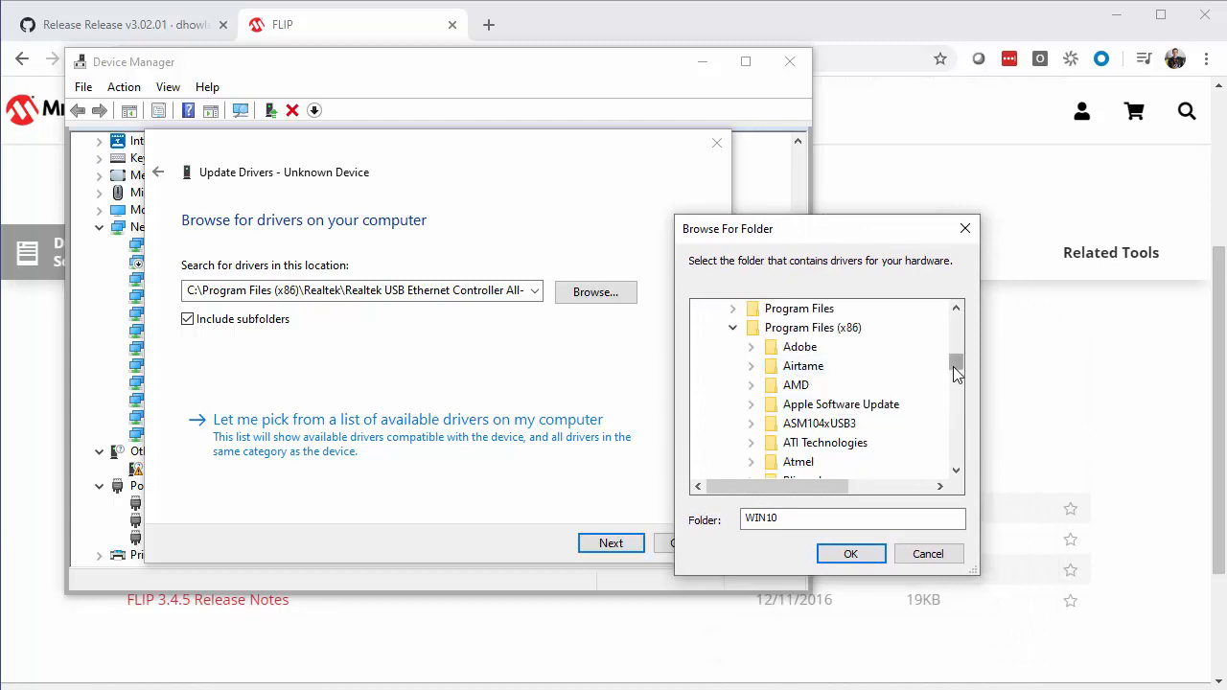
double_click(793, 463)
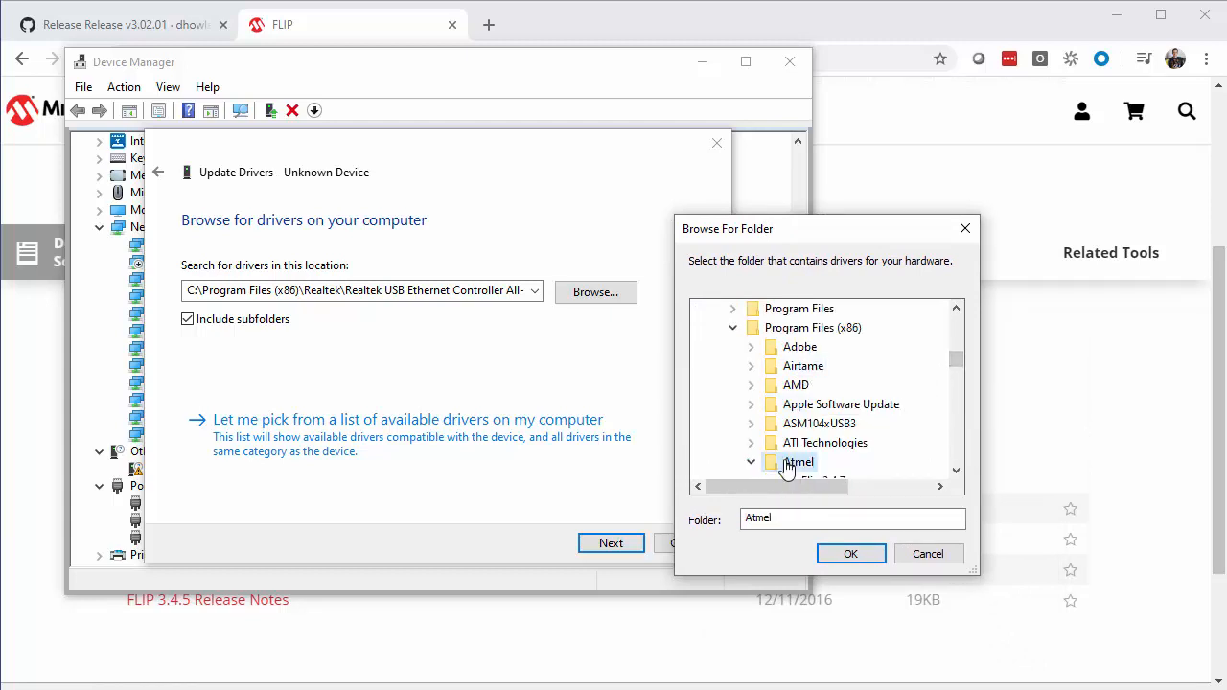
click(956, 470)
click(955, 470)
click(841, 445)
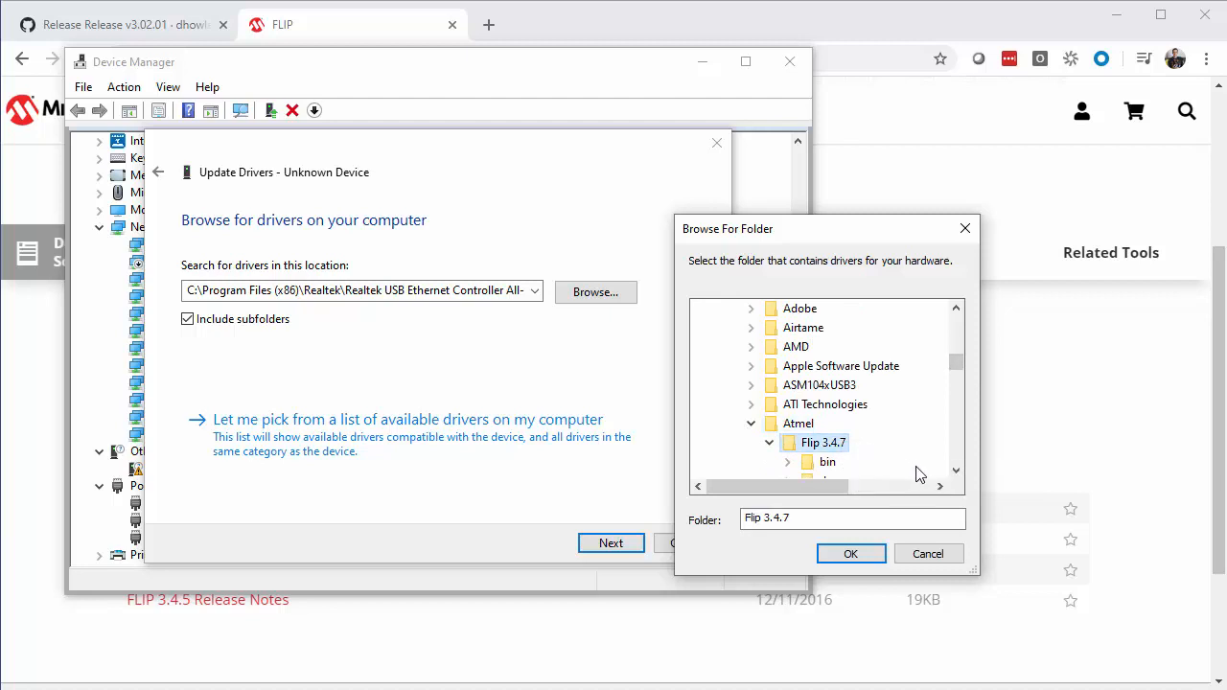
click(956, 470)
click(956, 470)
click(956, 470)
click(955, 469)
double_click(830, 462)
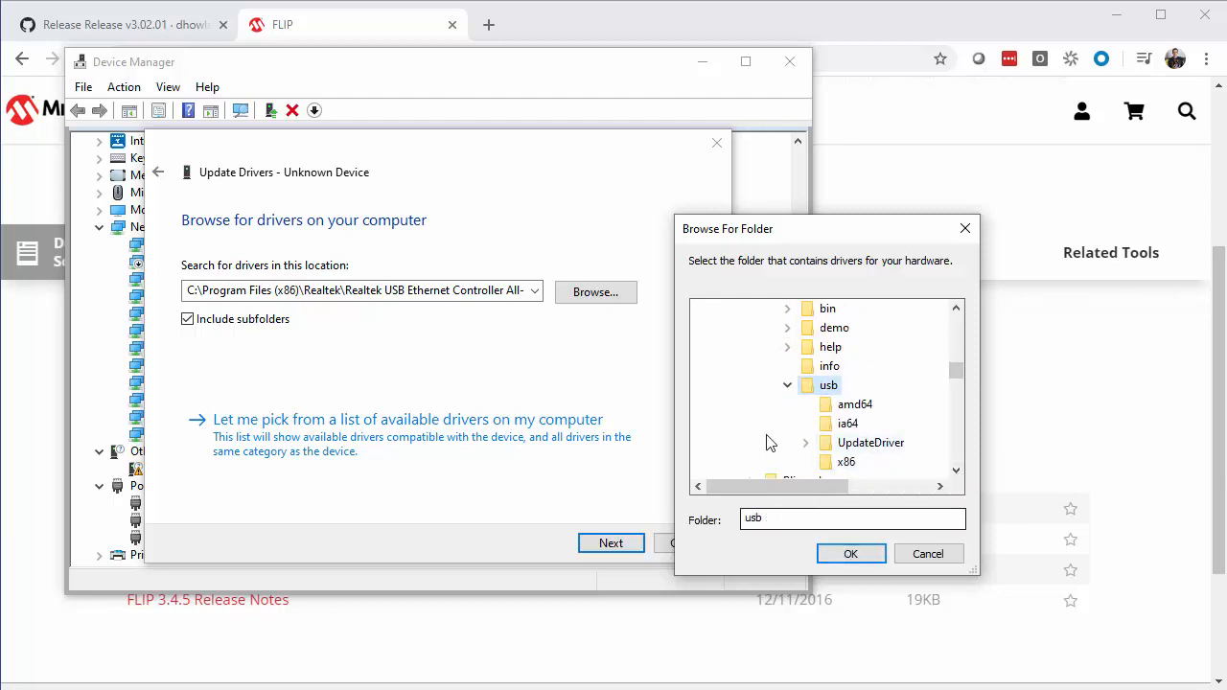
click(849, 554)
Step: Install the Atmel USB Devices driver from the chosen folder, approve the Windows Security request and close the driver update wizard
click(611, 543)
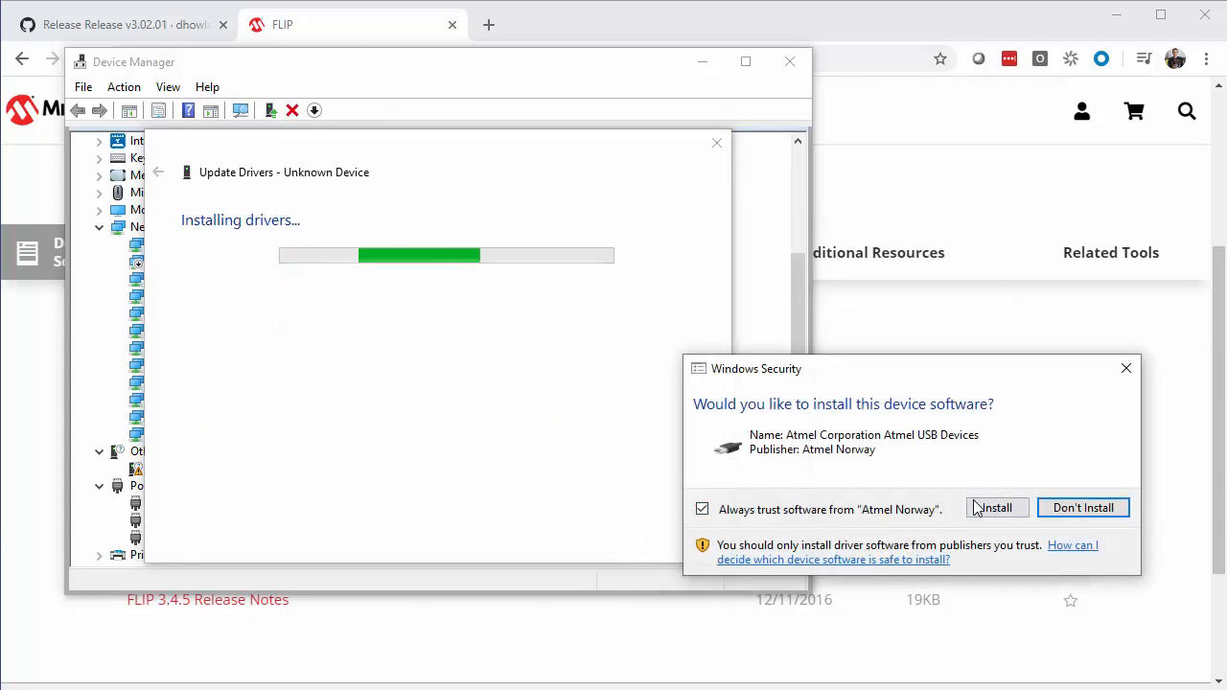
click(993, 508)
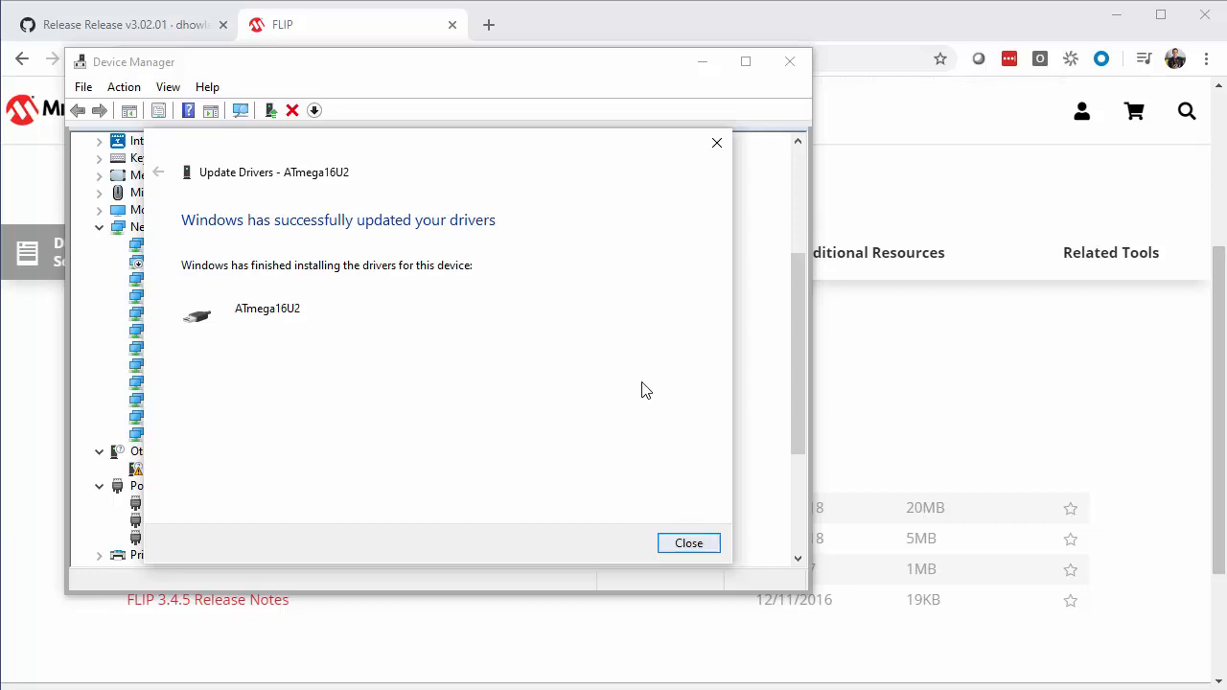
key(Return)
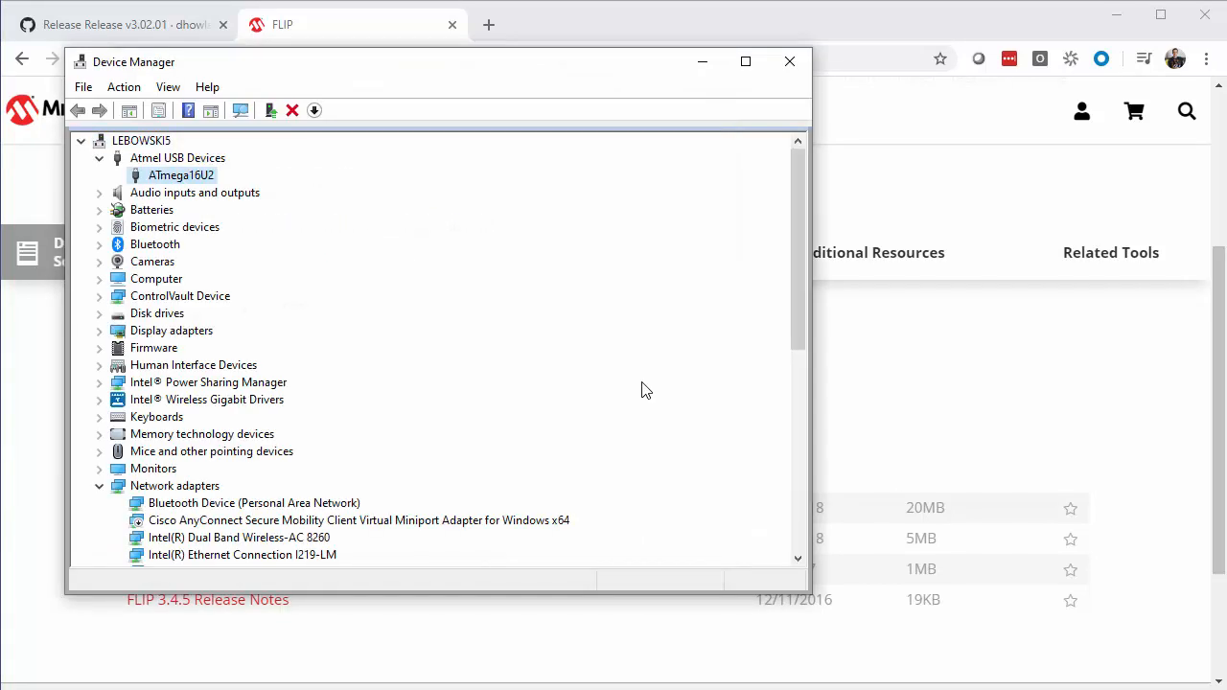
Step: Switch to EasyAVR, build and reprogram the SixKeyBoard, and run the task Upload to USB AVR with Flip
key(alt+Tab)
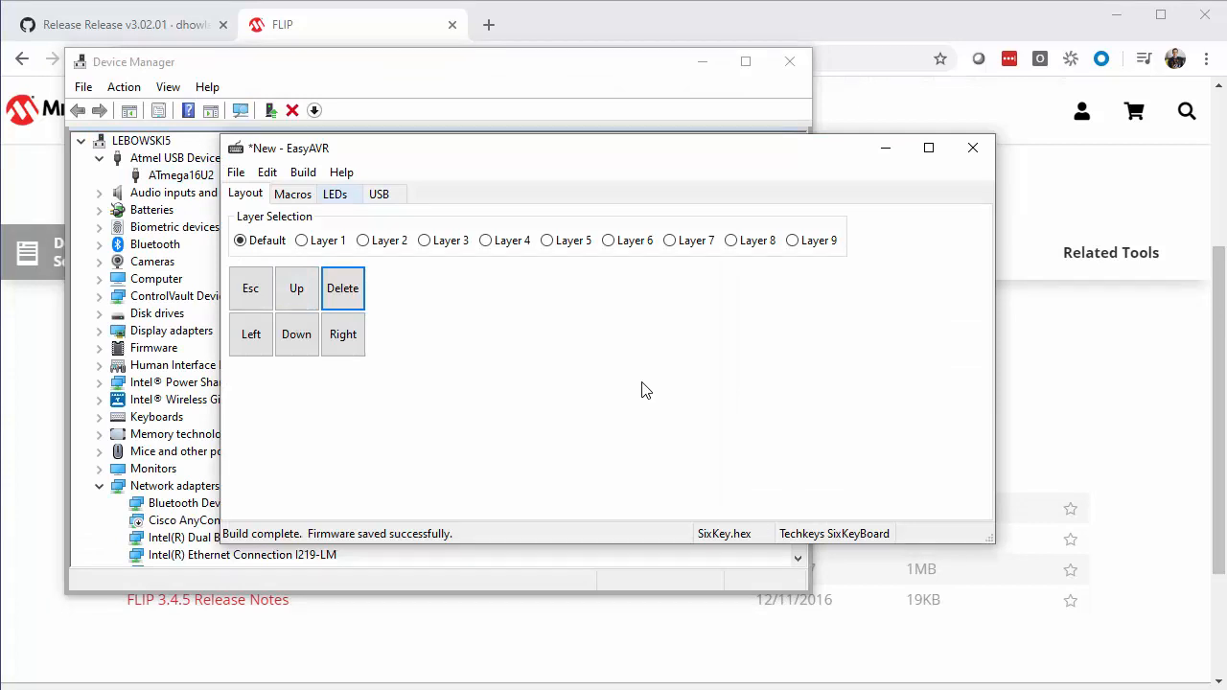
key(Down)
key(Down)
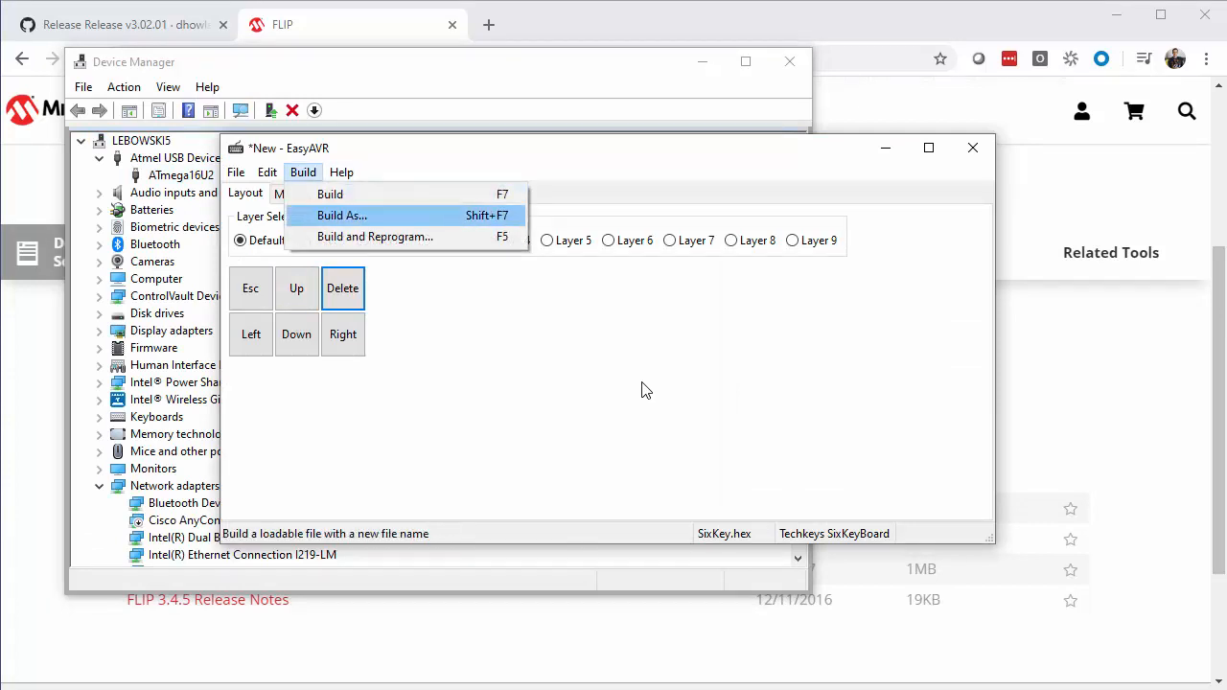
key(Down)
key(Return)
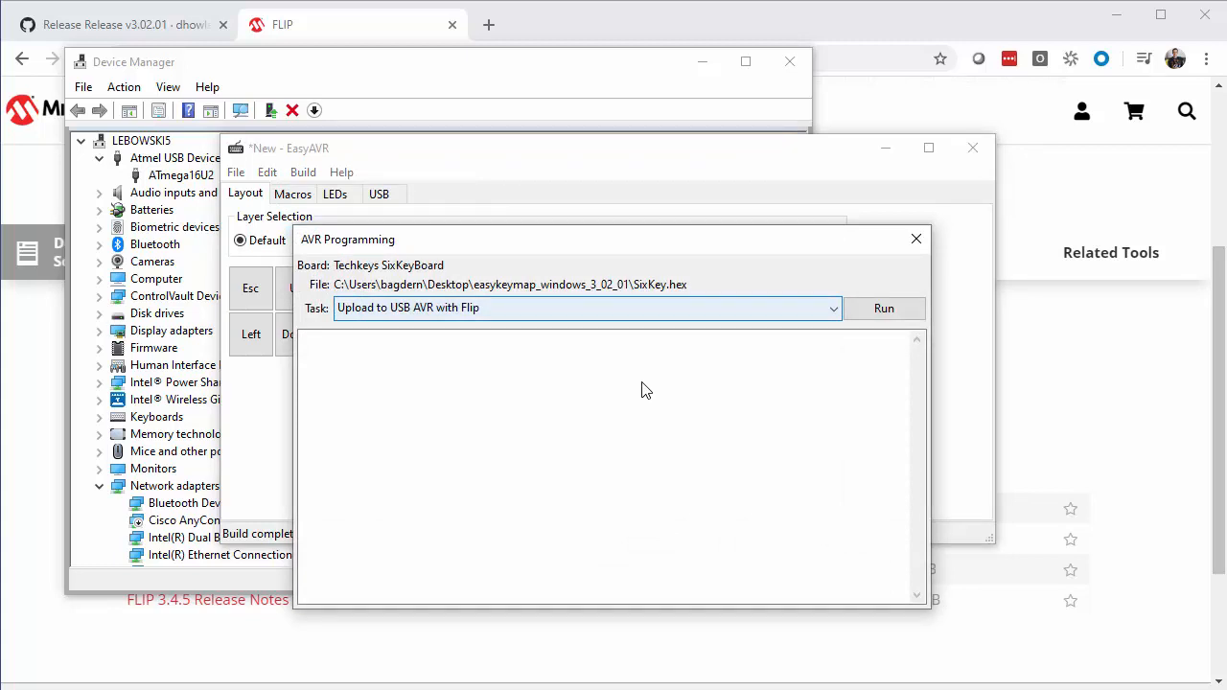
key(Tab)
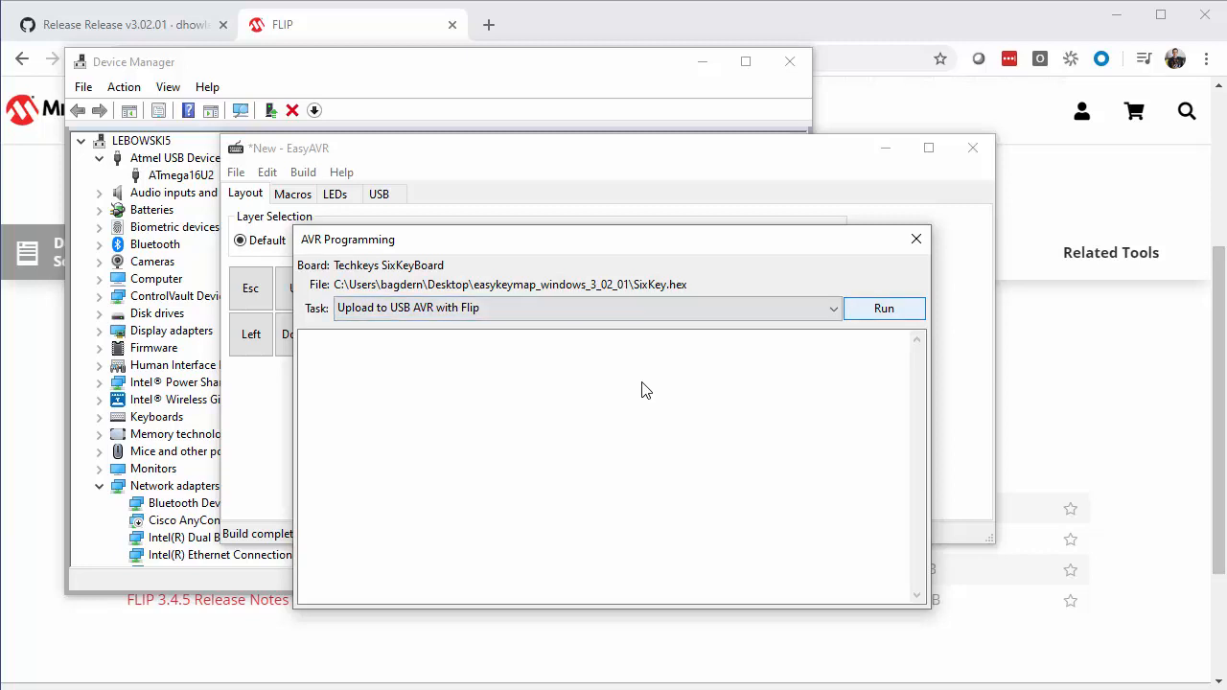
key(space)
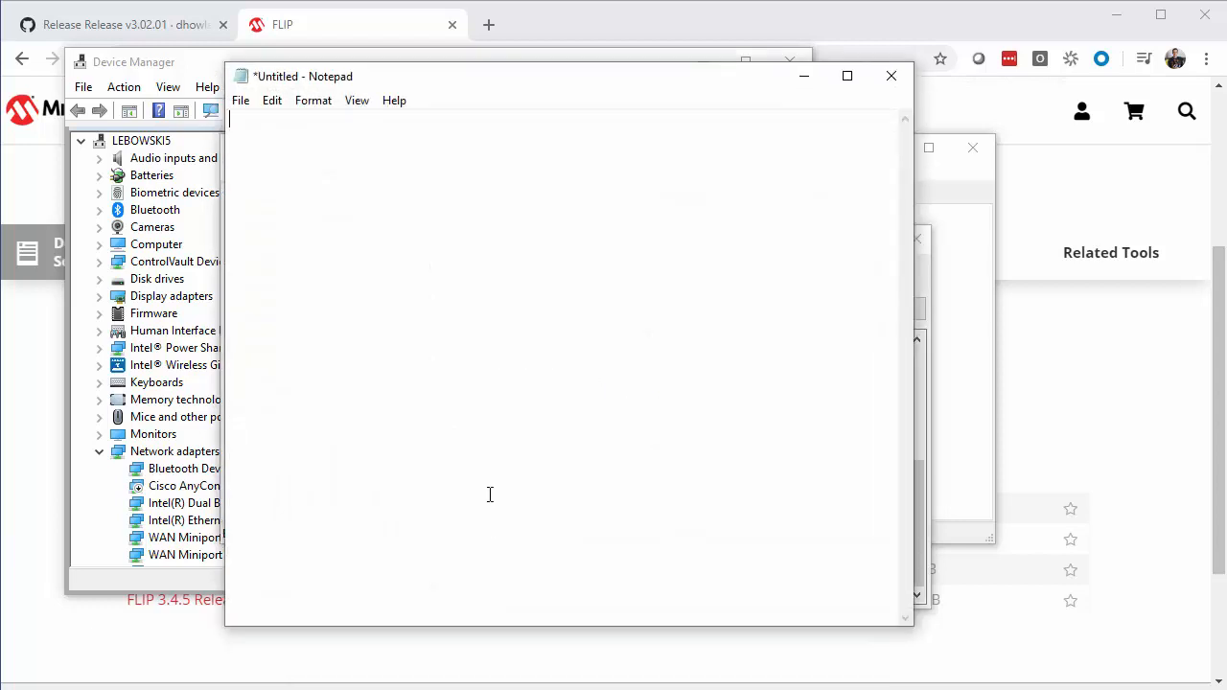
Step: Write "Hello World" and, on a second line, "Techkeys was here" in the Notepad document
text(Hello World)
key(Return)
text(Techkeys was h)
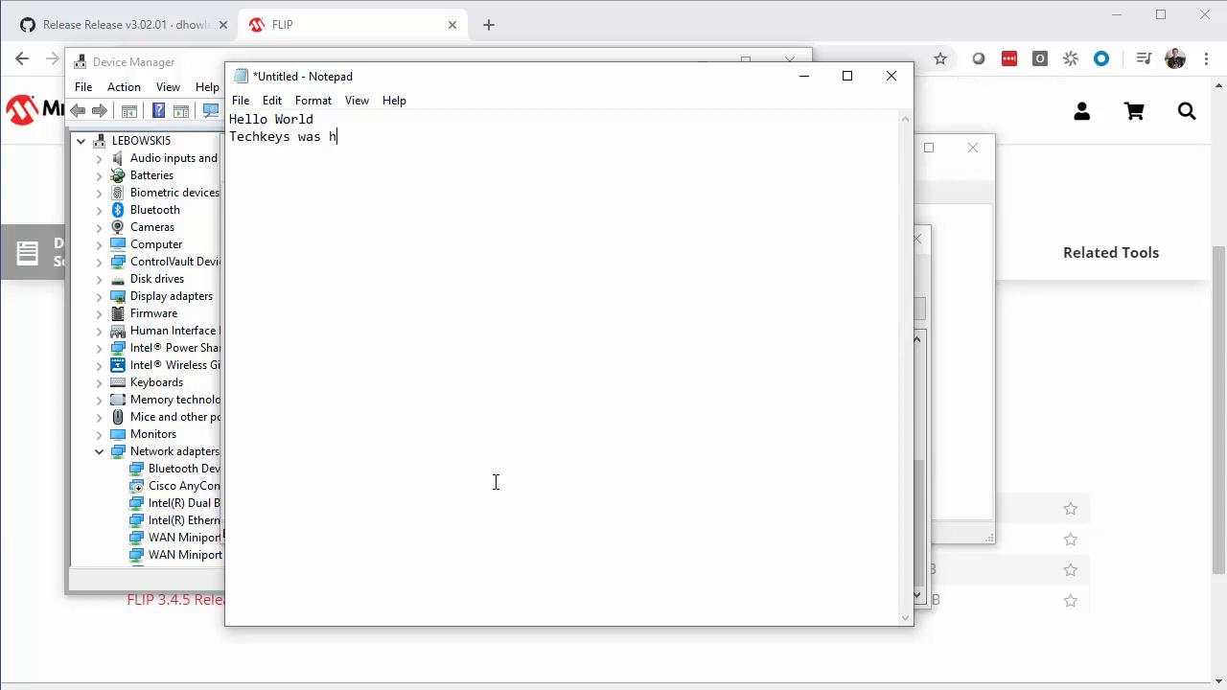
text(ere)
Step: Try out the remapped arrow and Delete keys by removing the word "World" from the first line
key(Up)
key(Delete)
key(Delete)
key(BackSpace)
key(BackSpace)
key(BackSpace)
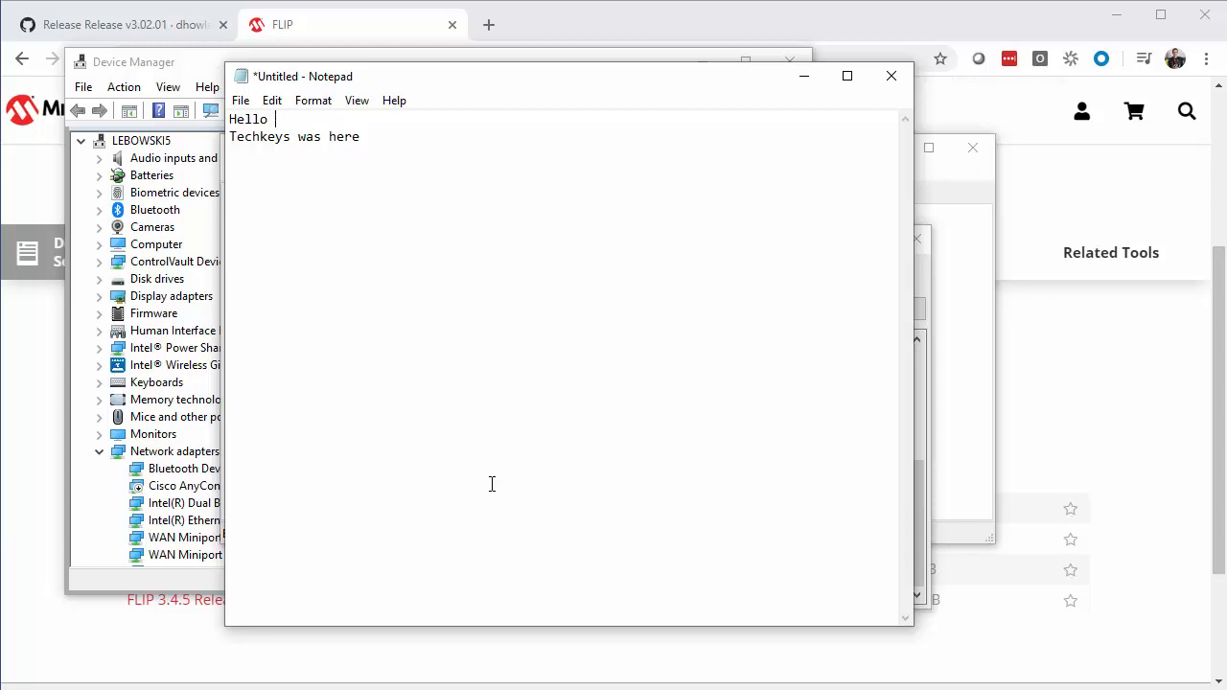